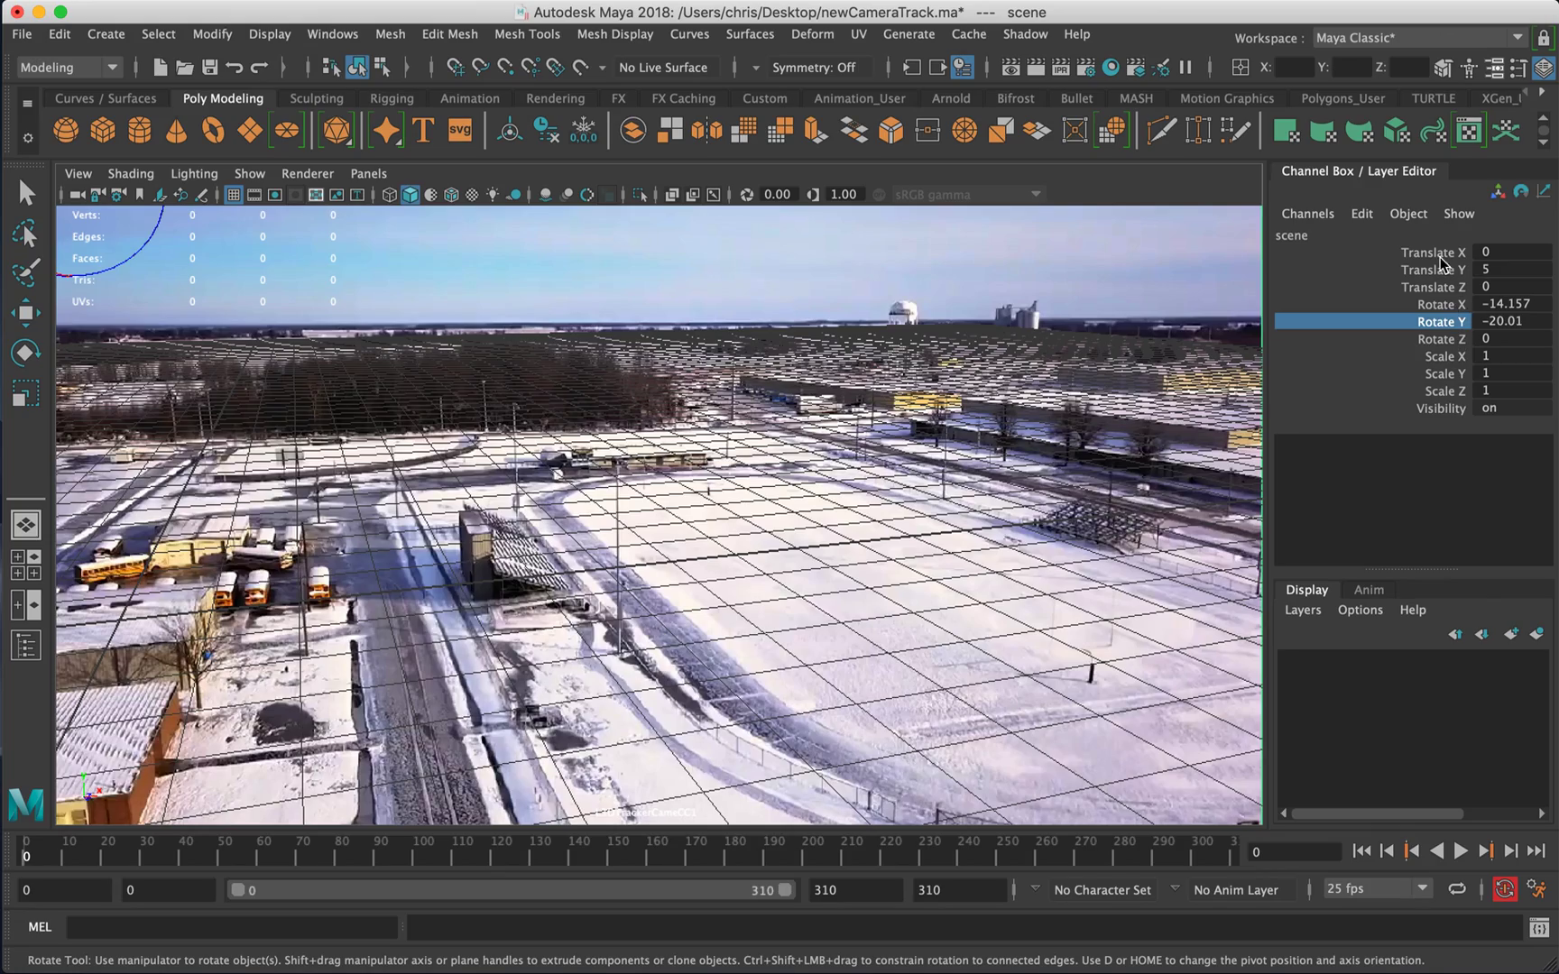
click(1446, 269)
middle_drag(850, 318, 860, 283)
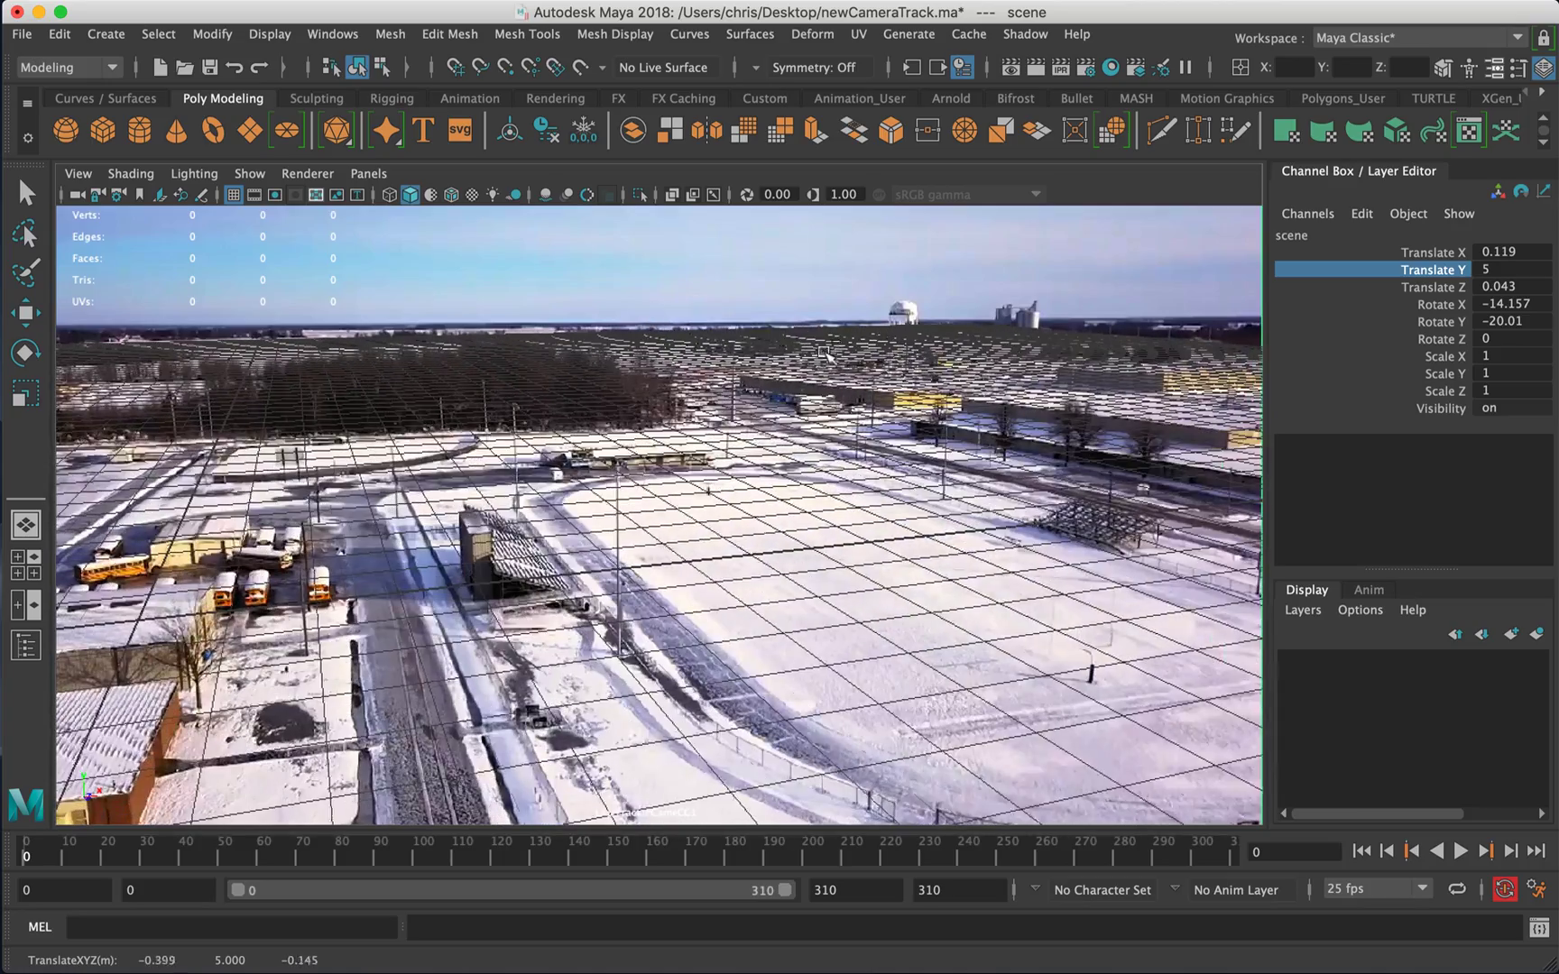
key(super+z)
- Rotate the scene group around X to about -21.9 degrees
click(1456, 305)
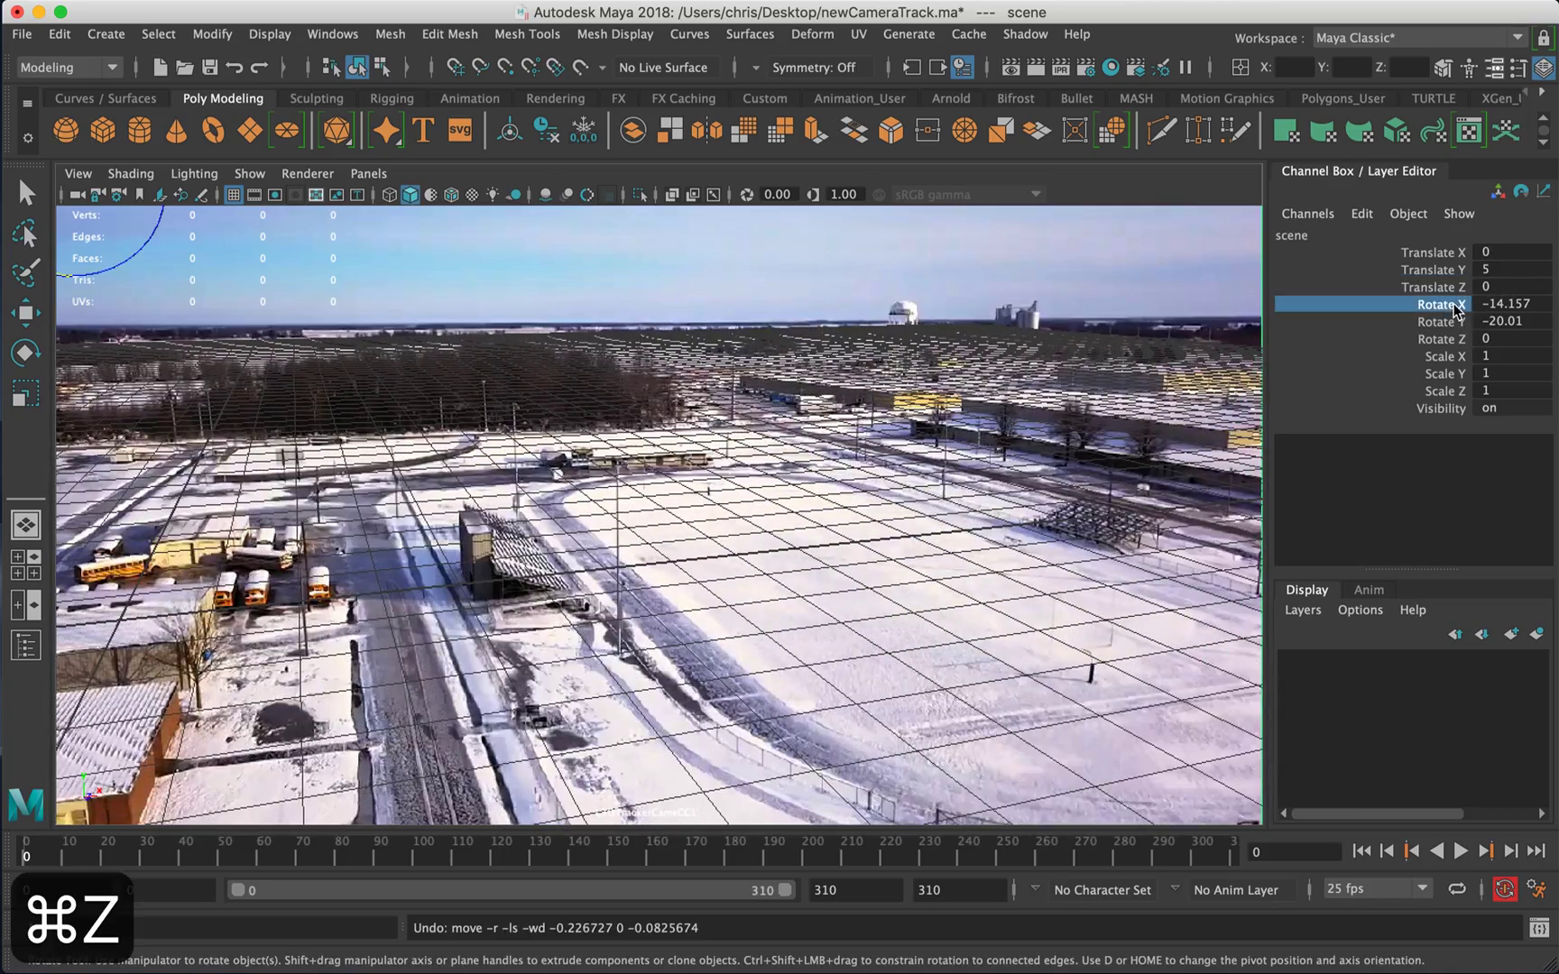
middle_drag(797, 312, 721, 318)
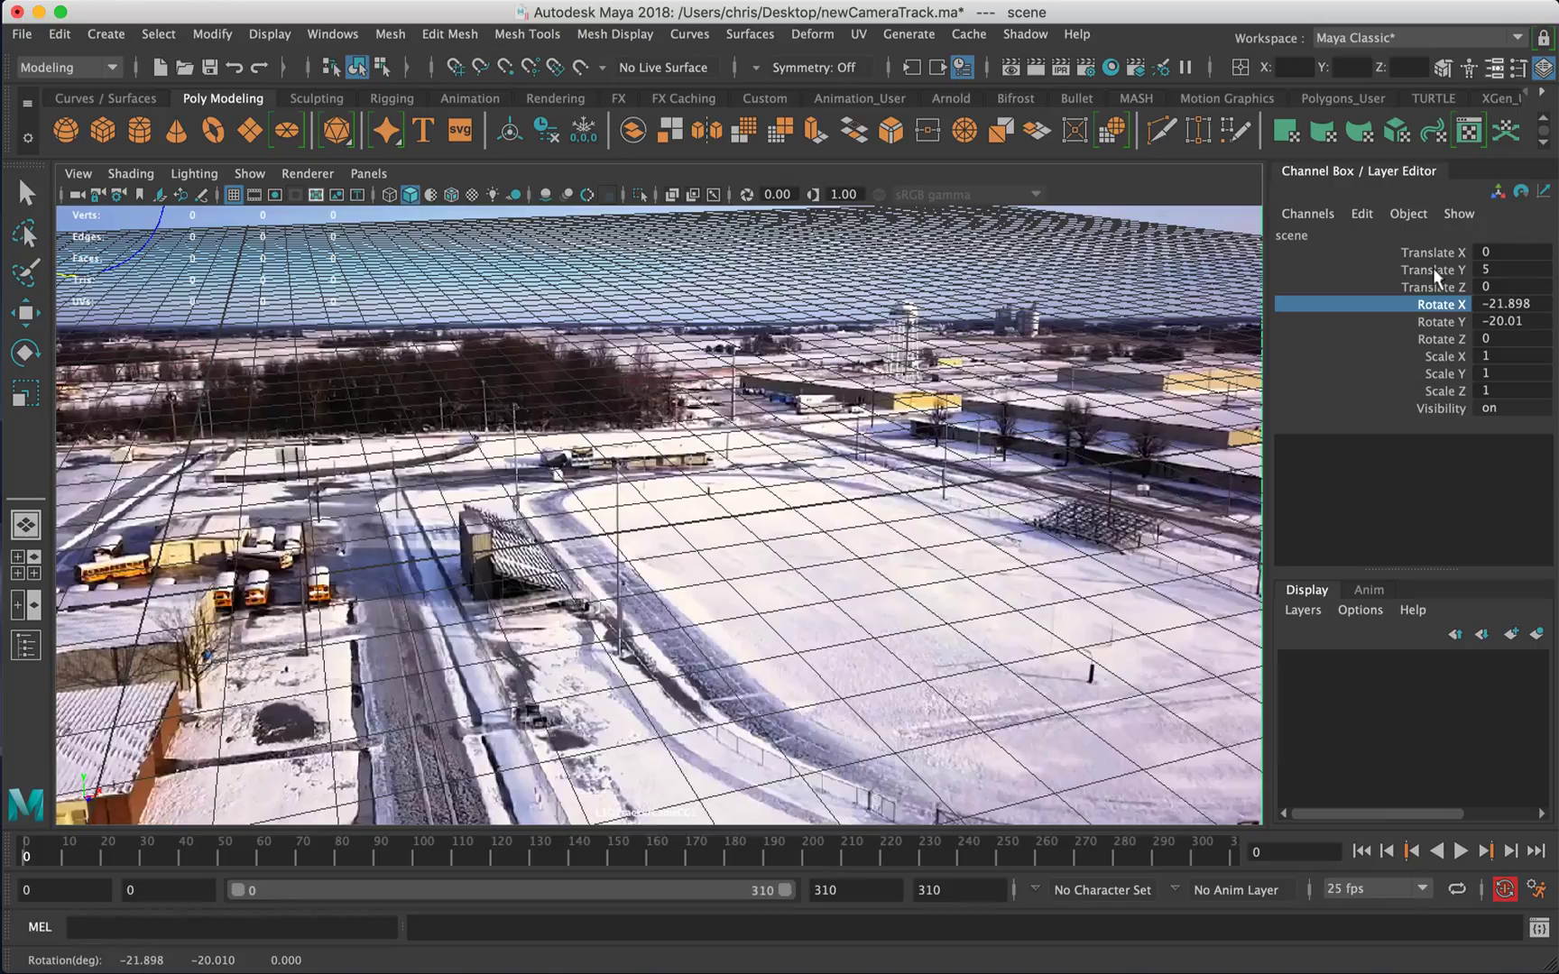
click(1441, 321)
middle_drag(911, 289, 893, 294)
key(super+z)
key(super+z)
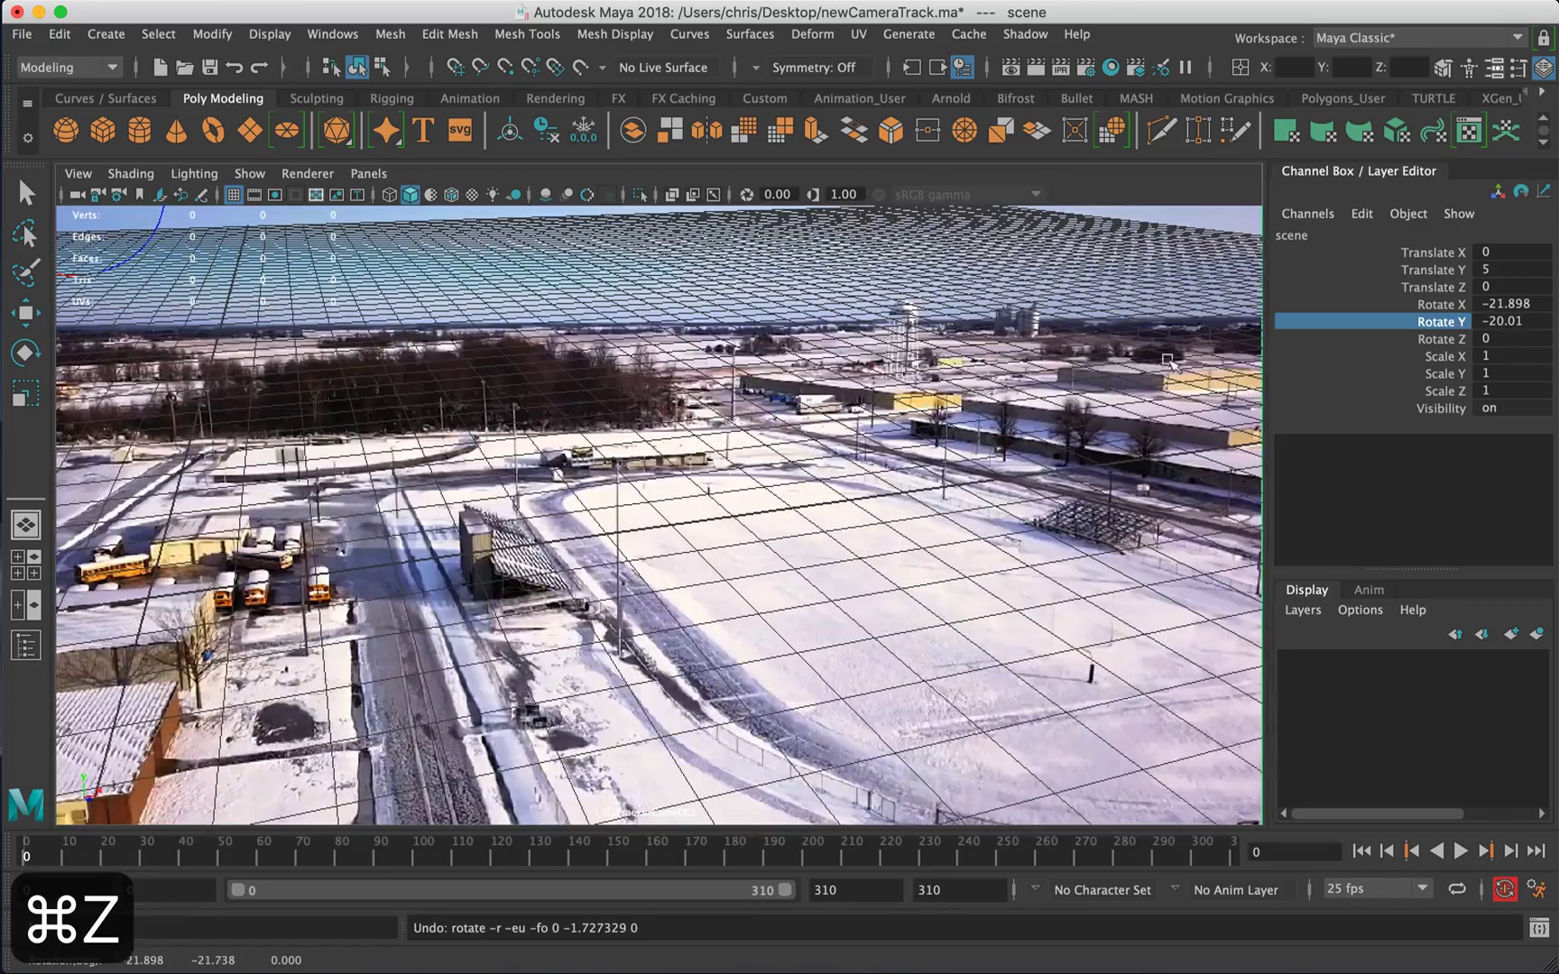
- Select the L3DTrackerCameCC1 camera and set its Near Clip Plane to 0.0001
click(77, 175)
click(90, 205)
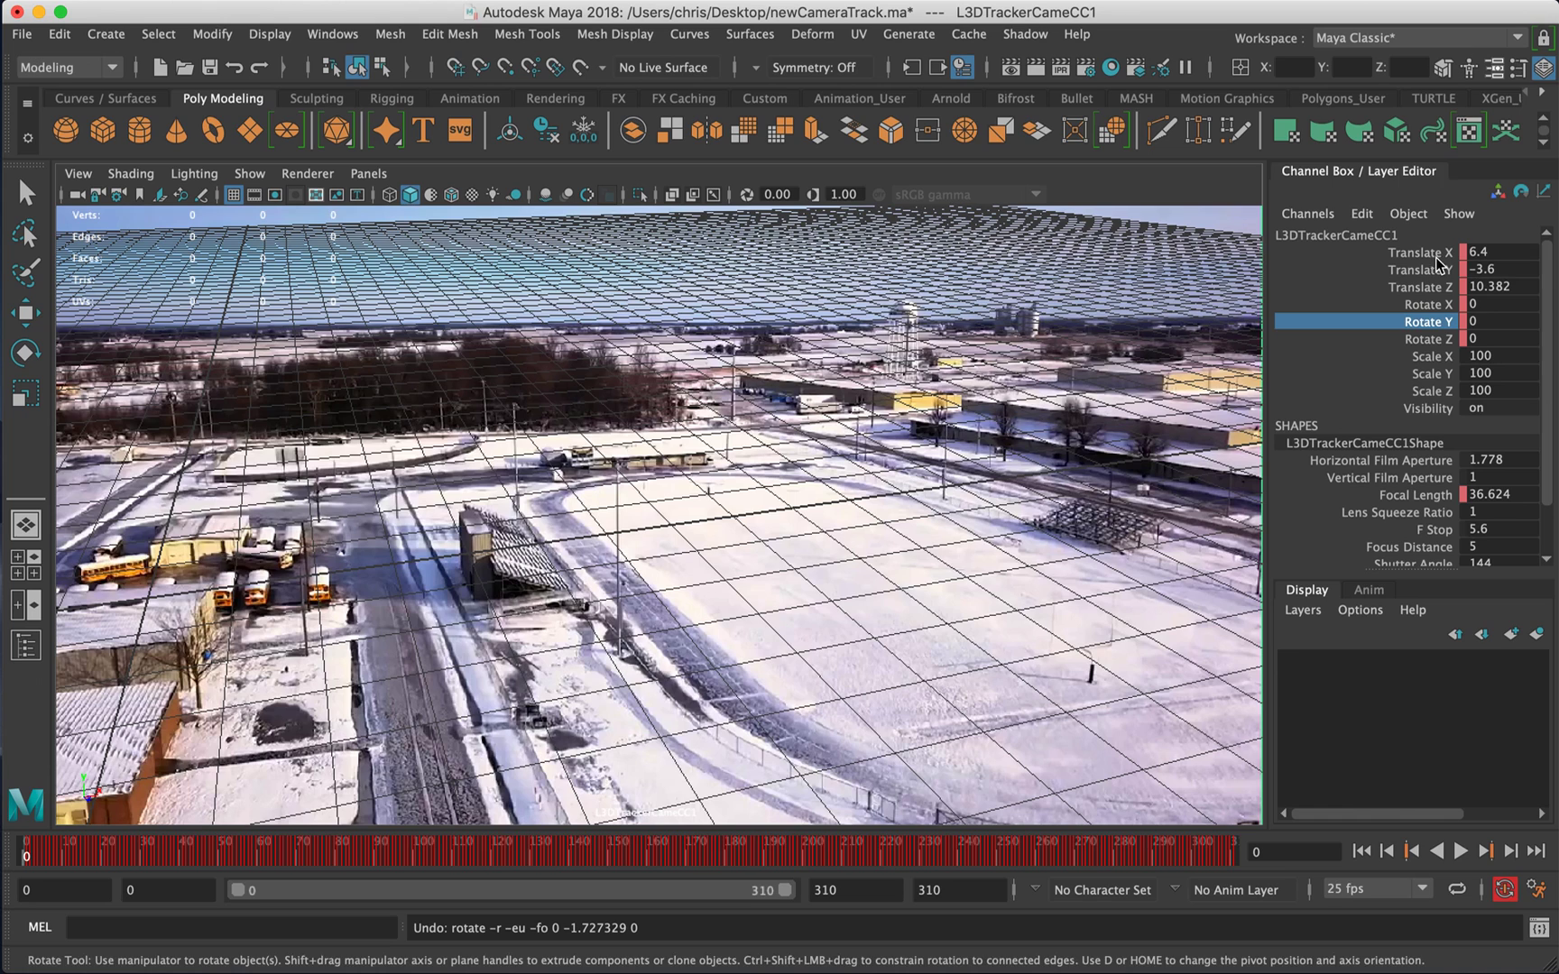
click(1493, 67)
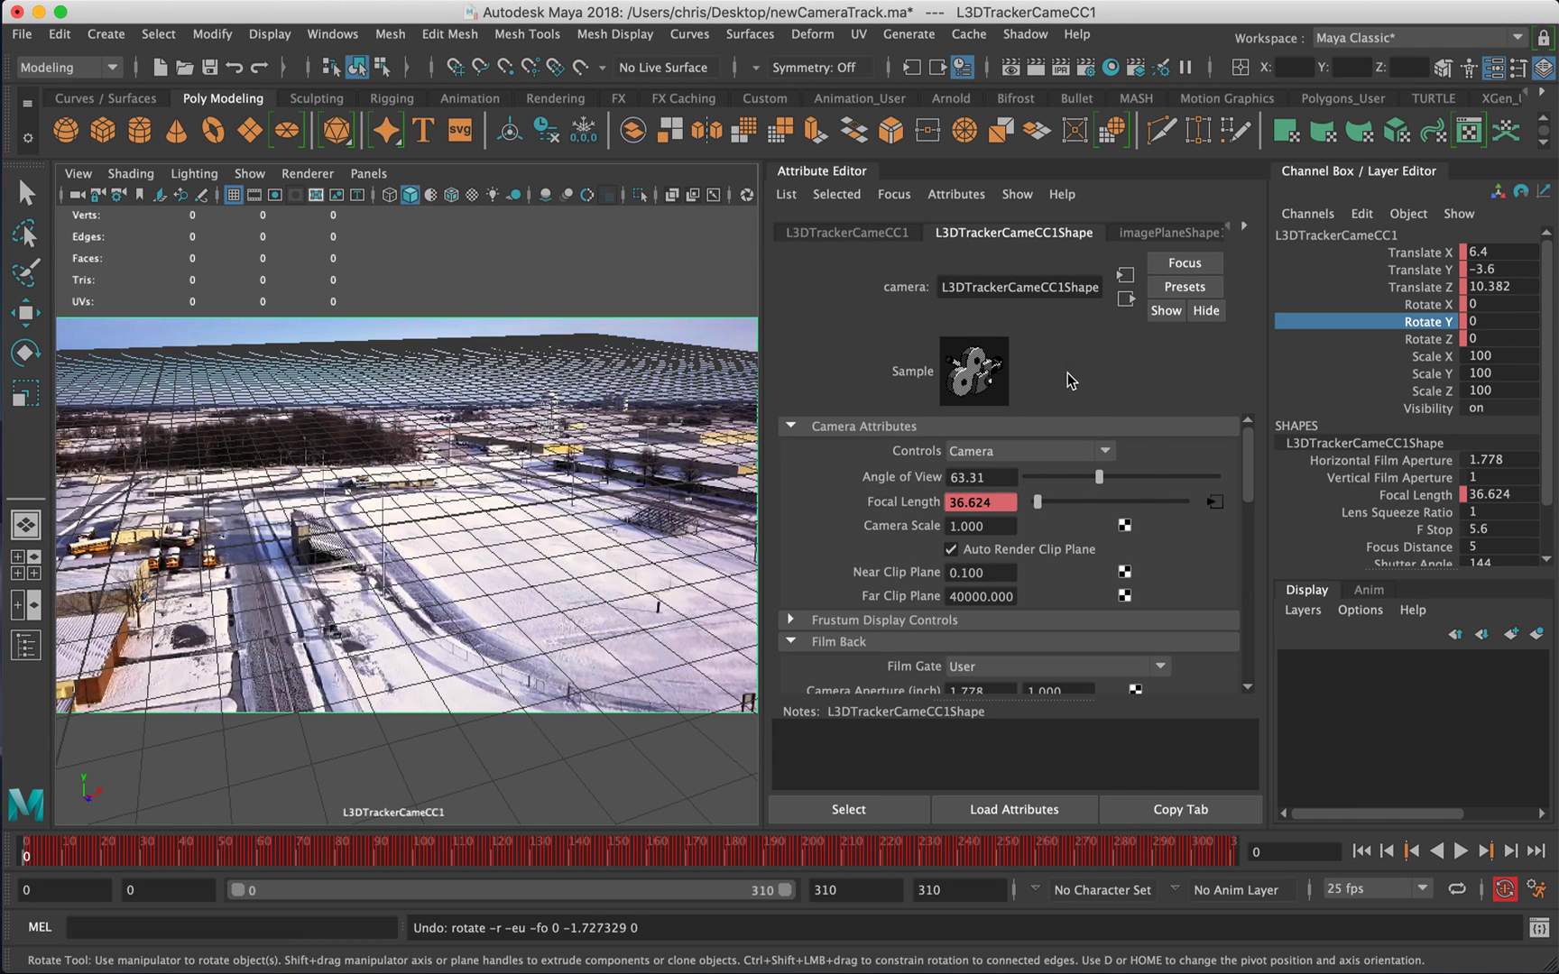
click(993, 573)
text(.0001)
key(Return)
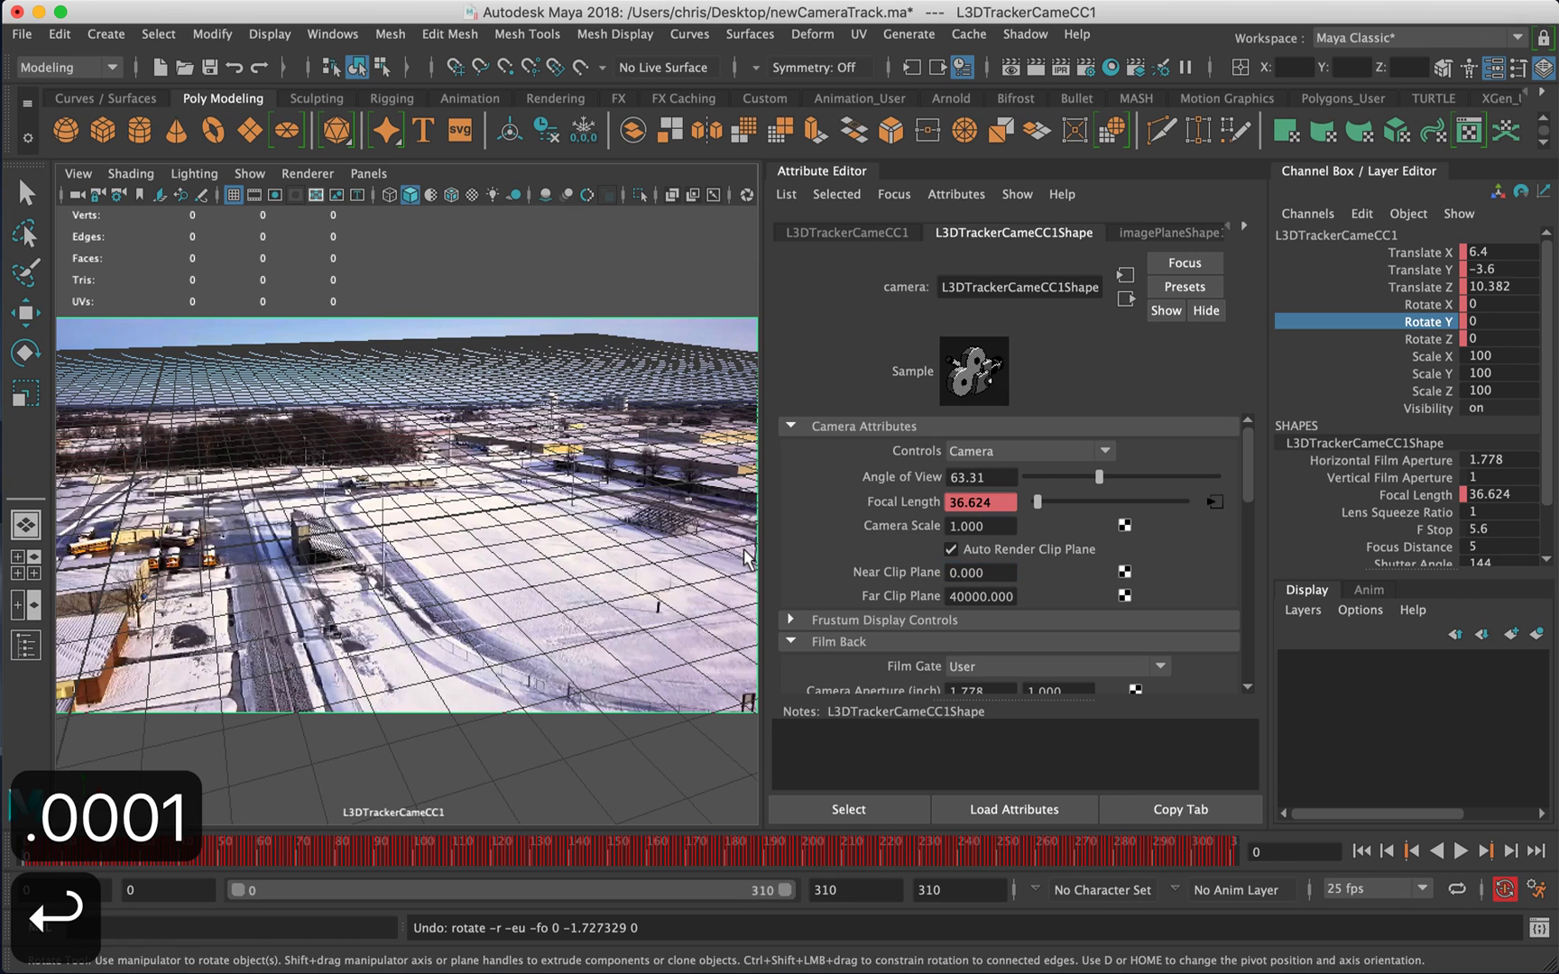
- Set the L3DTrackerCameCC1 camera's Far Clip Plane to 40000000
click(250, 173)
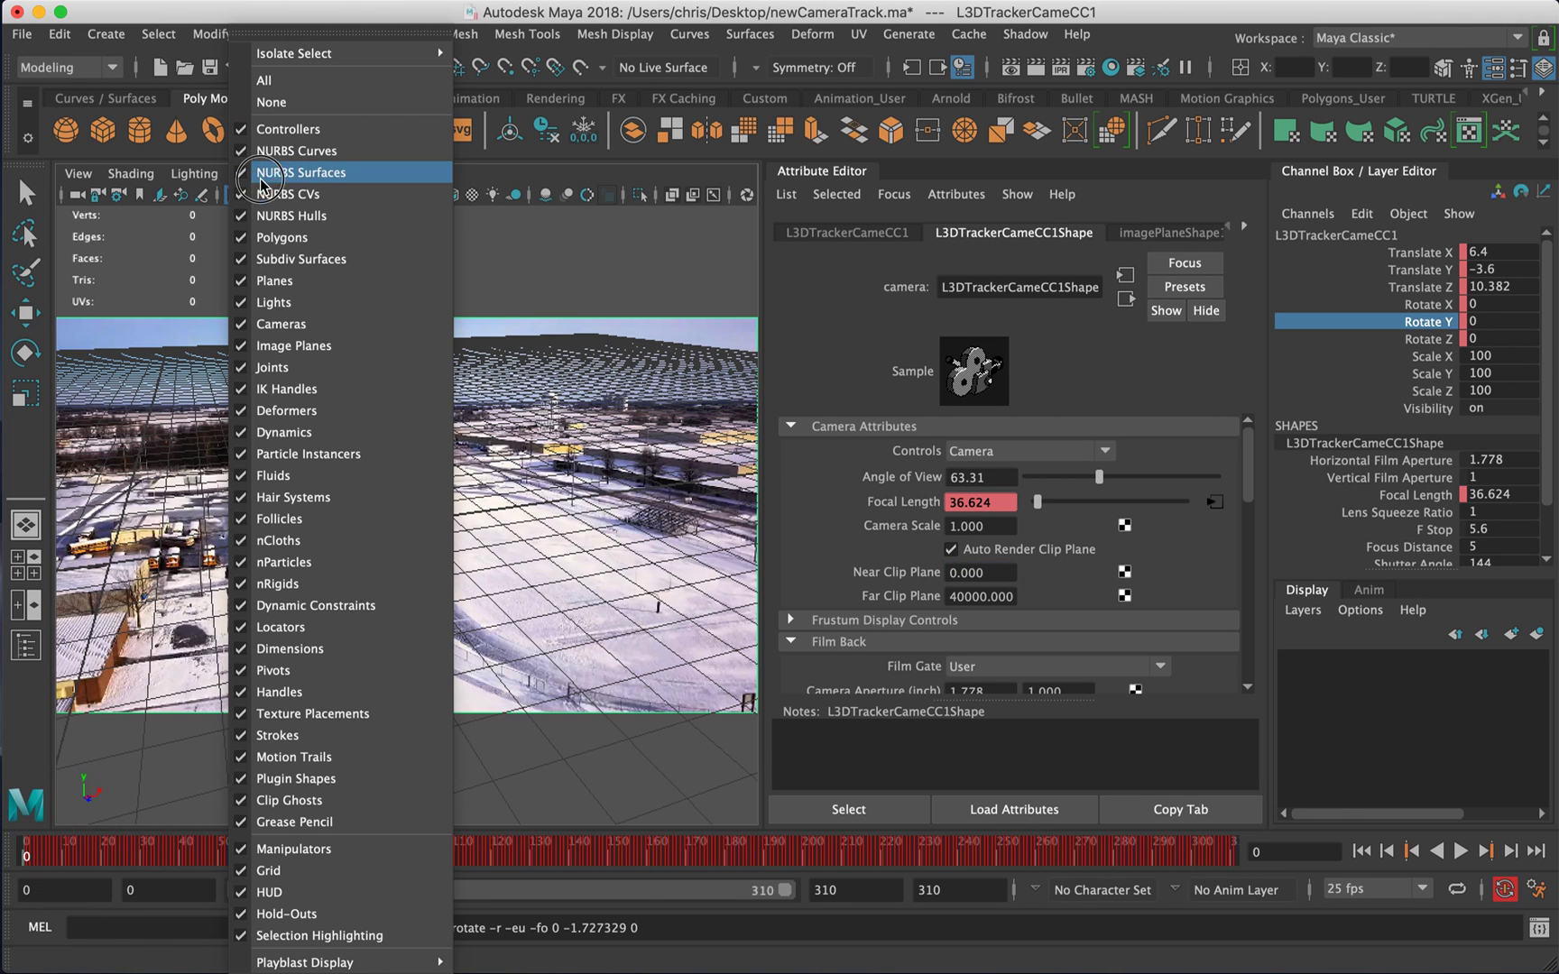
click(686, 622)
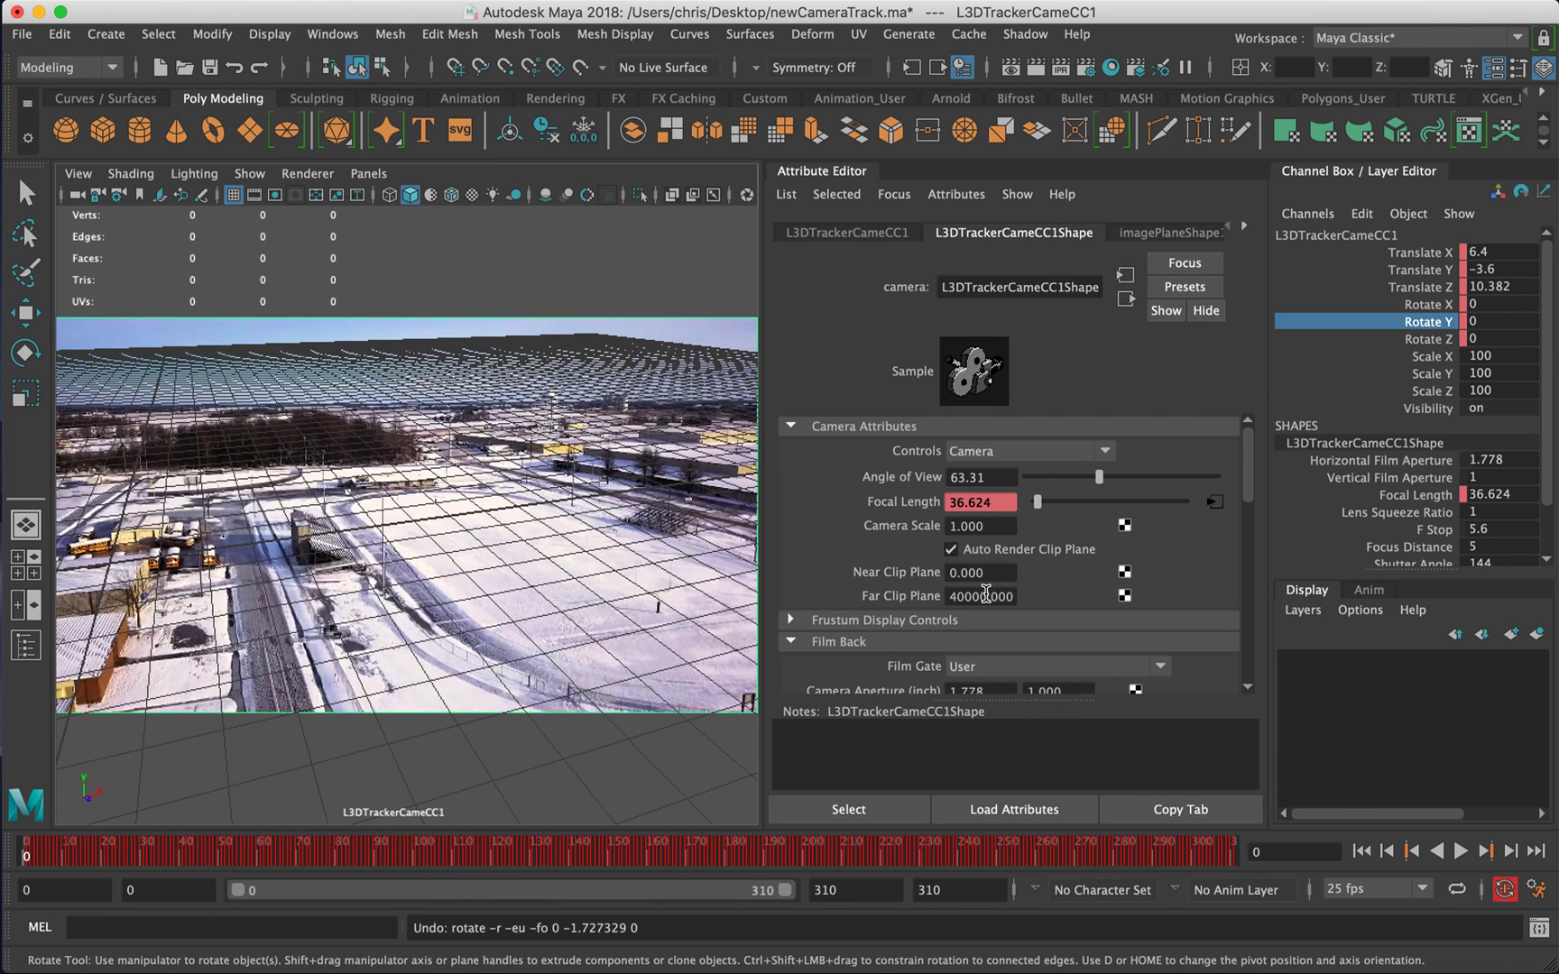
key(BackSpace)
key(Return)
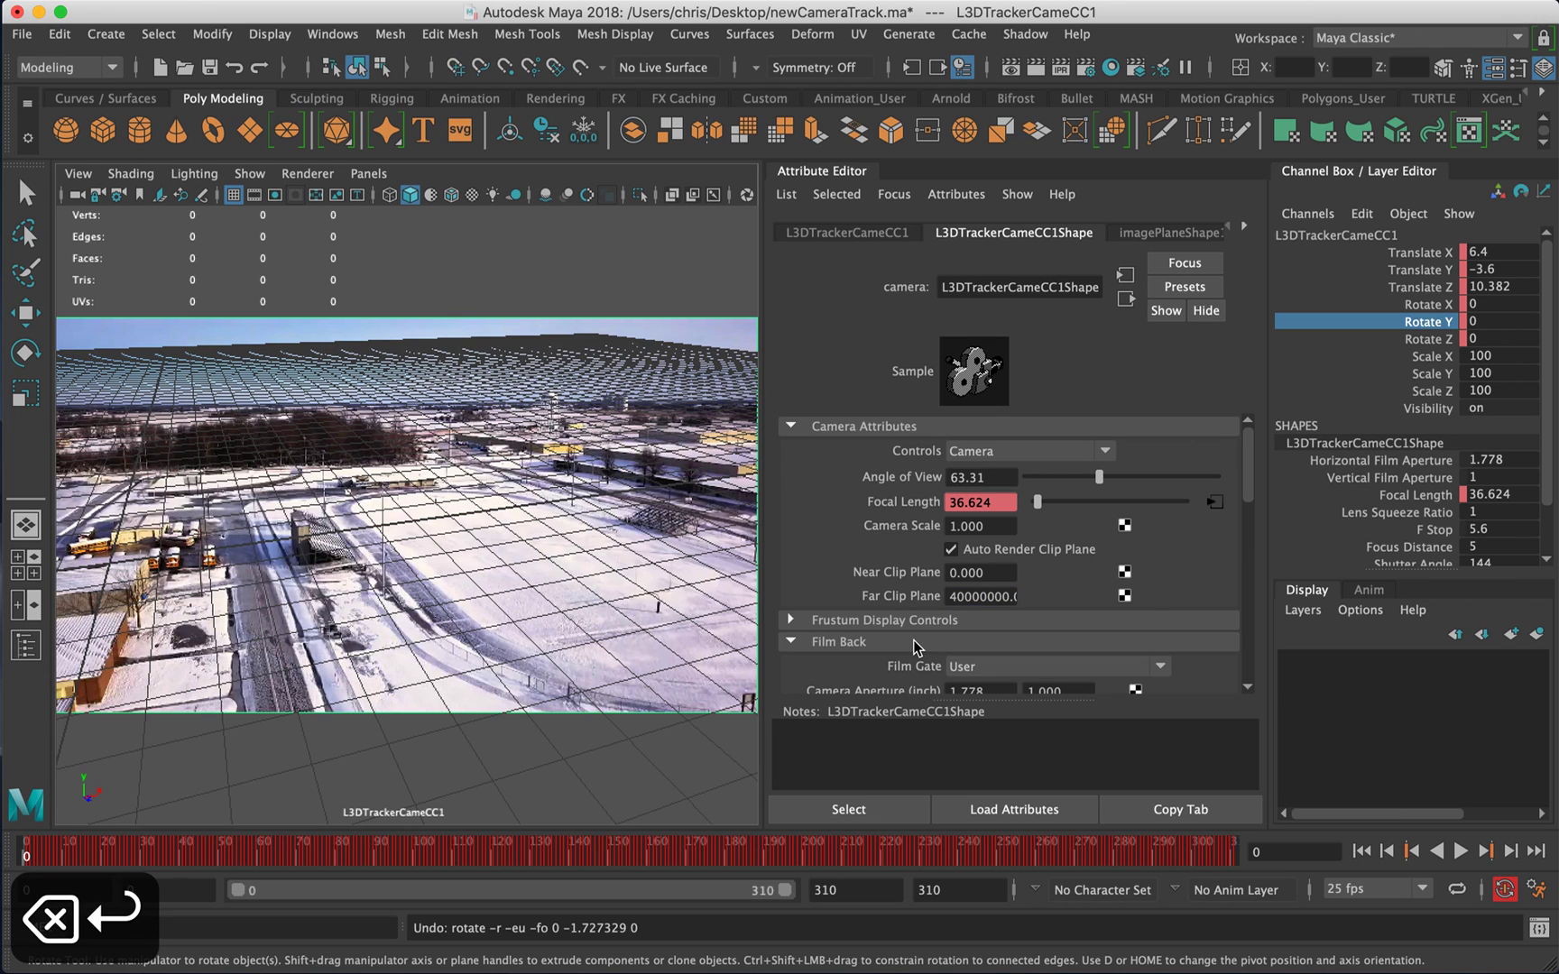
- Select all tracking locators in the scene group, from TrackNull1CC2 to TrackNull15CC39, and set their X, Y and Z scale to 0.5
click(333, 34)
click(388, 270)
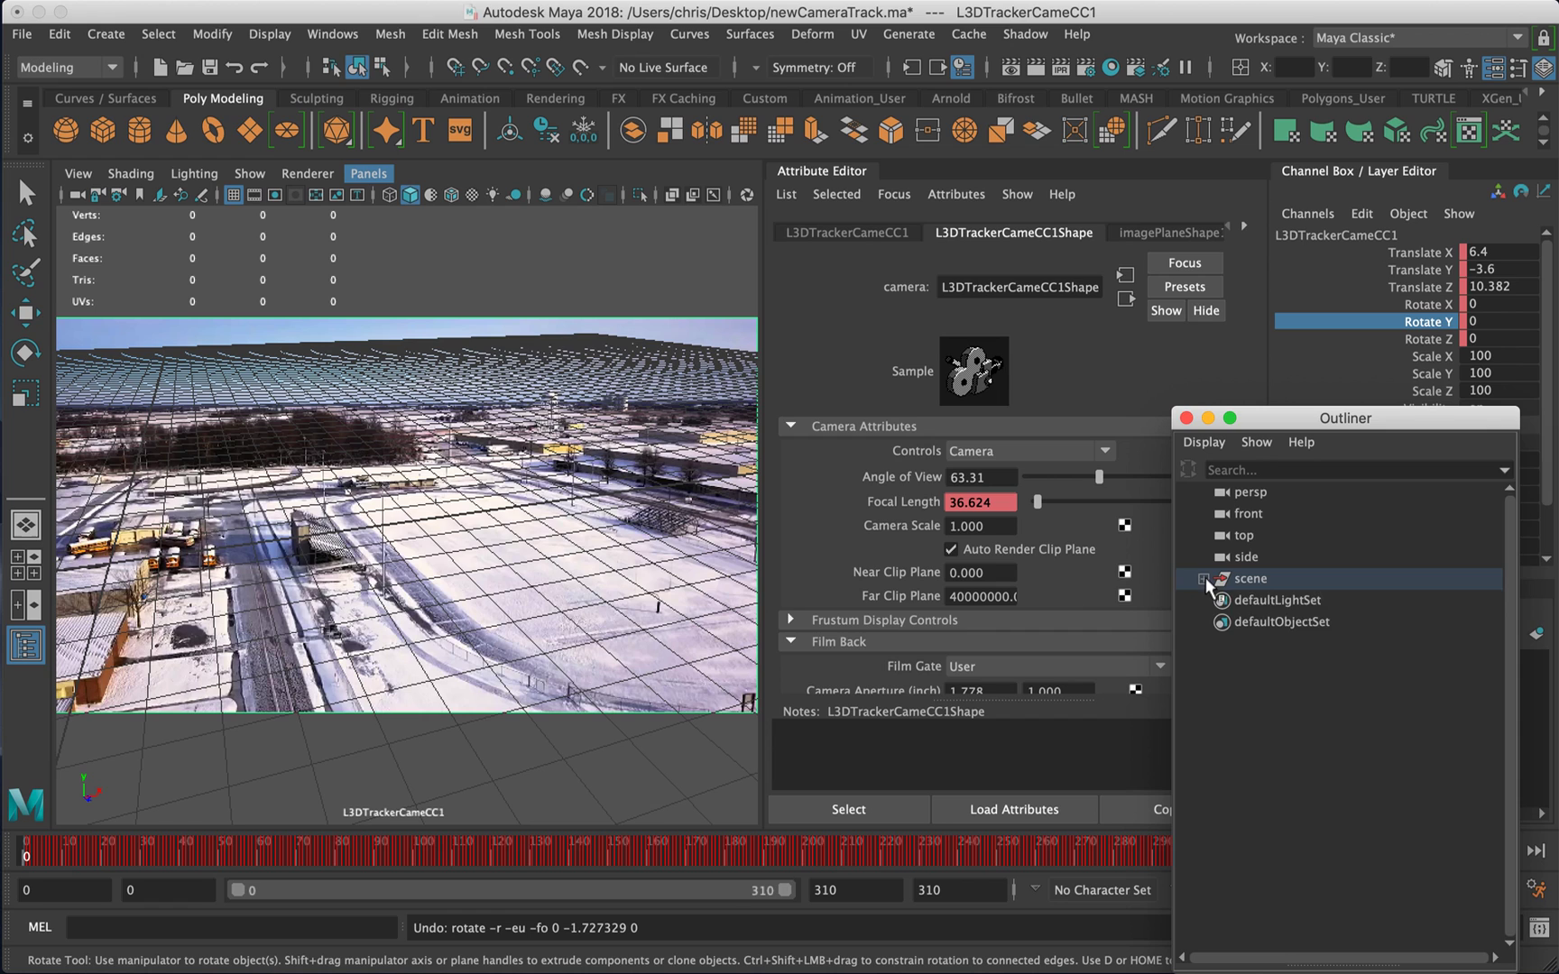
click(1203, 578)
click(1290, 622)
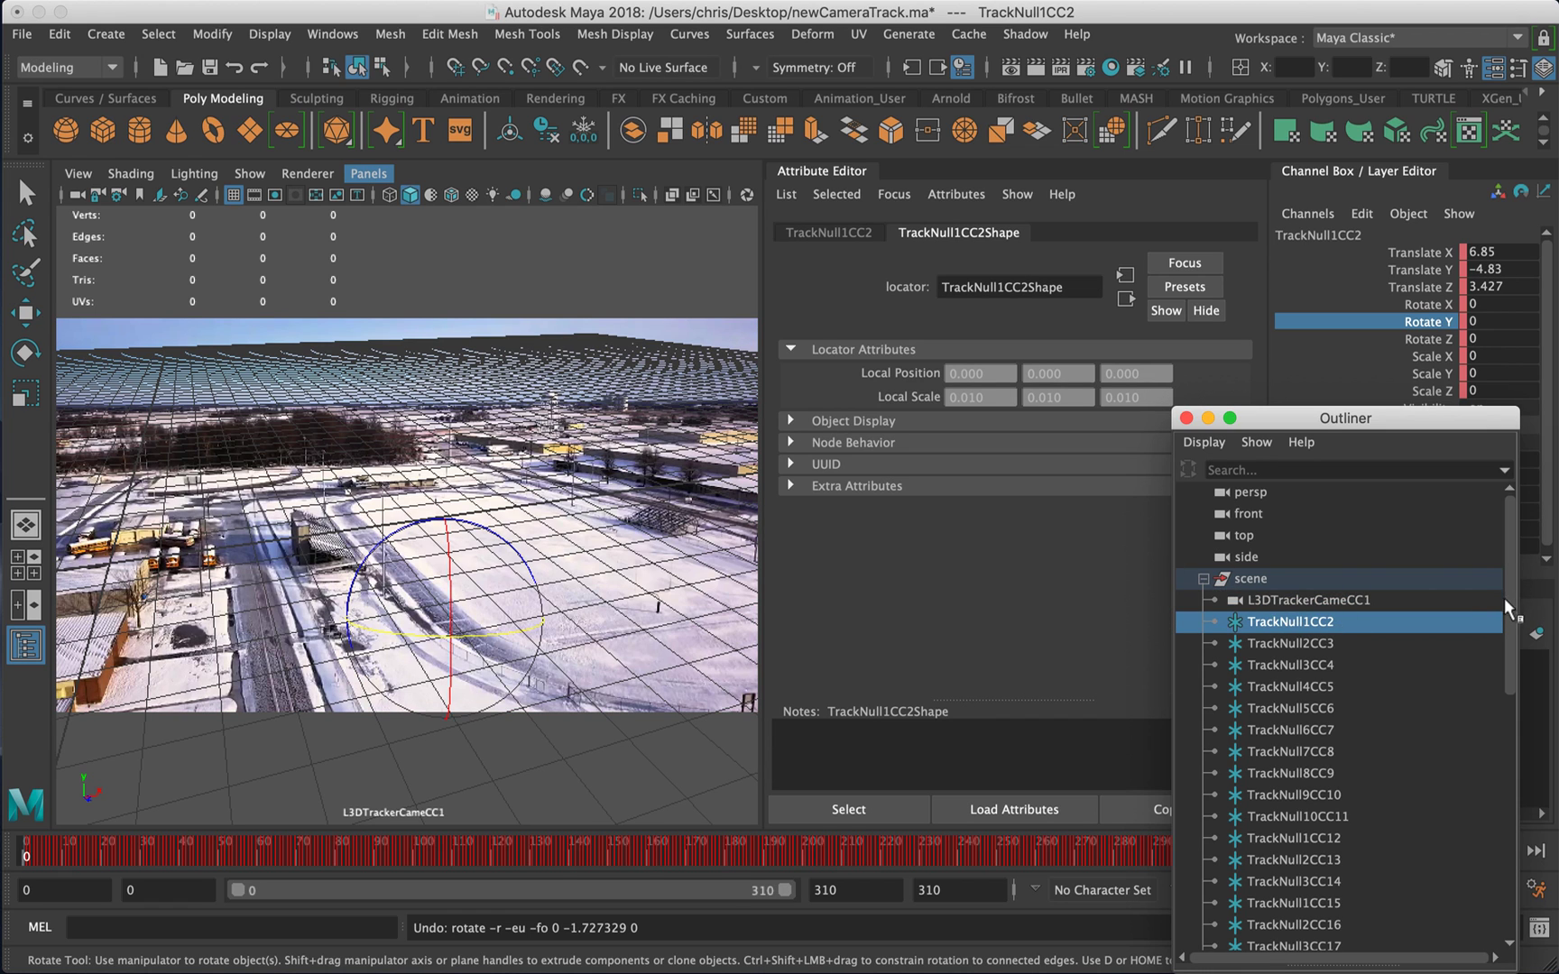
drag(1504, 598, 1504, 848)
shift+click(1336, 882)
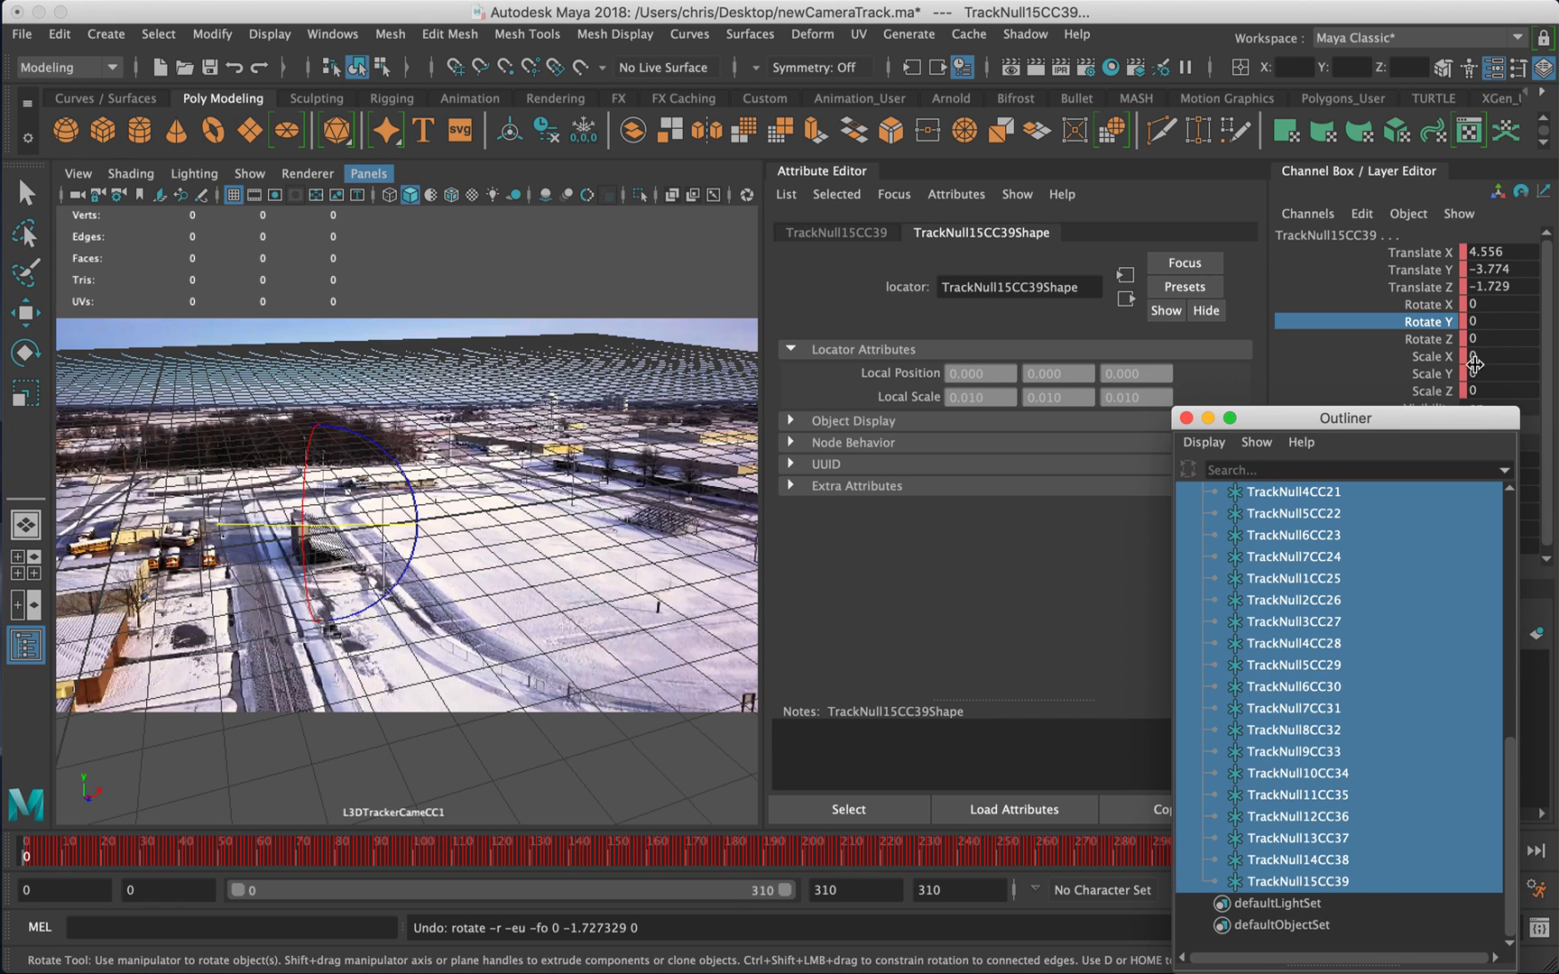
drag(107, 856, 11, 791)
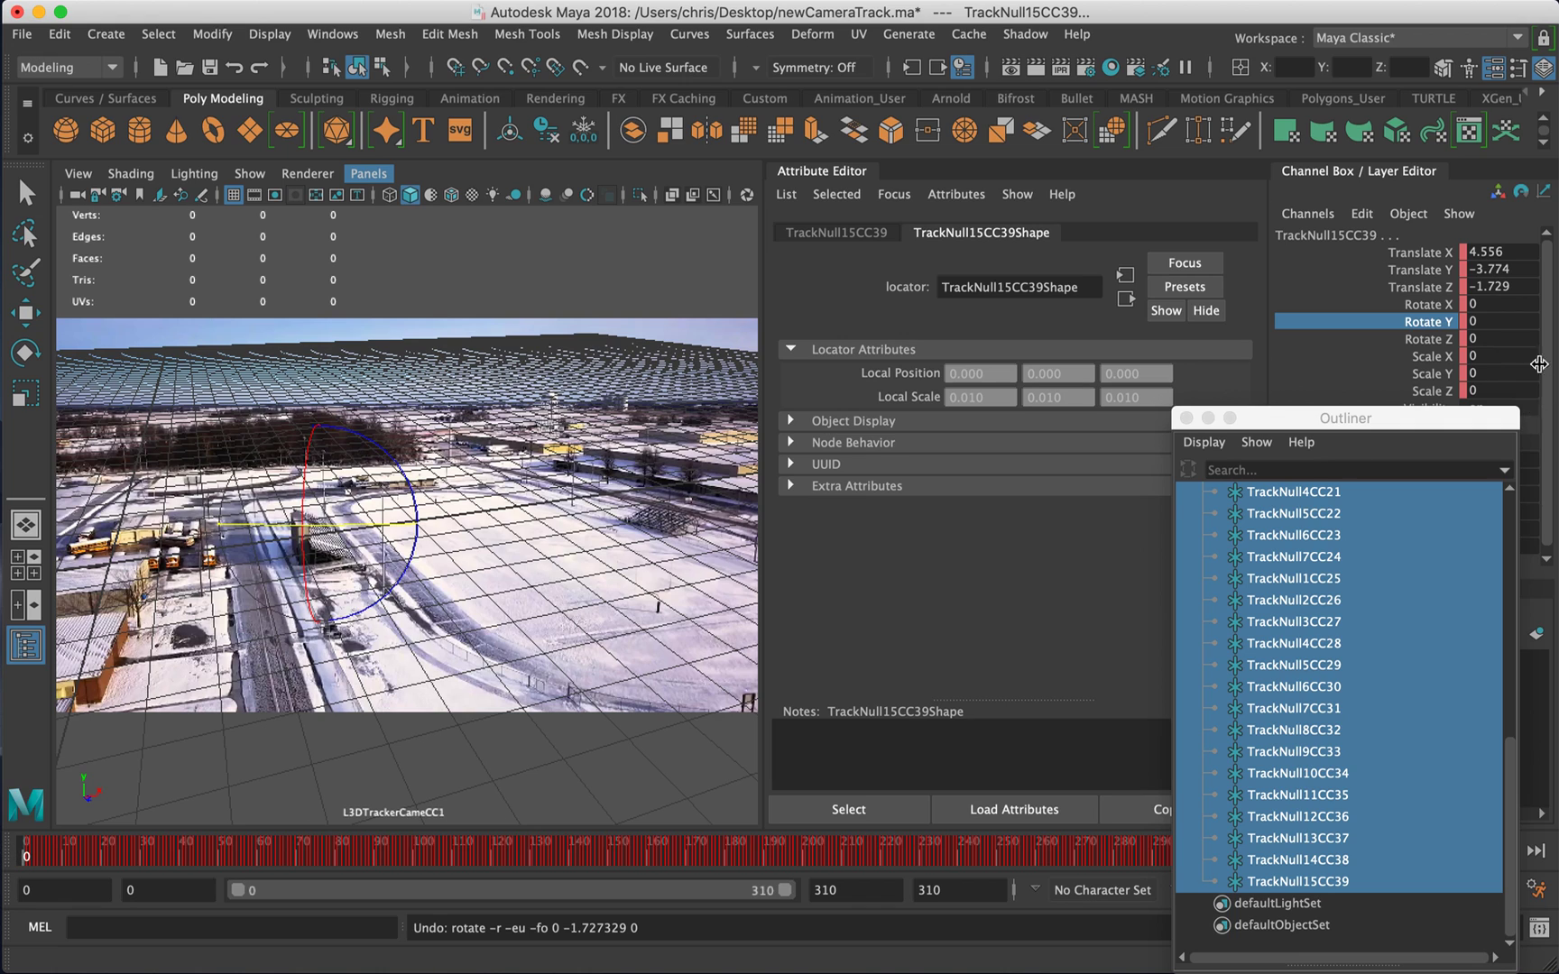
drag(1487, 356, 1500, 388)
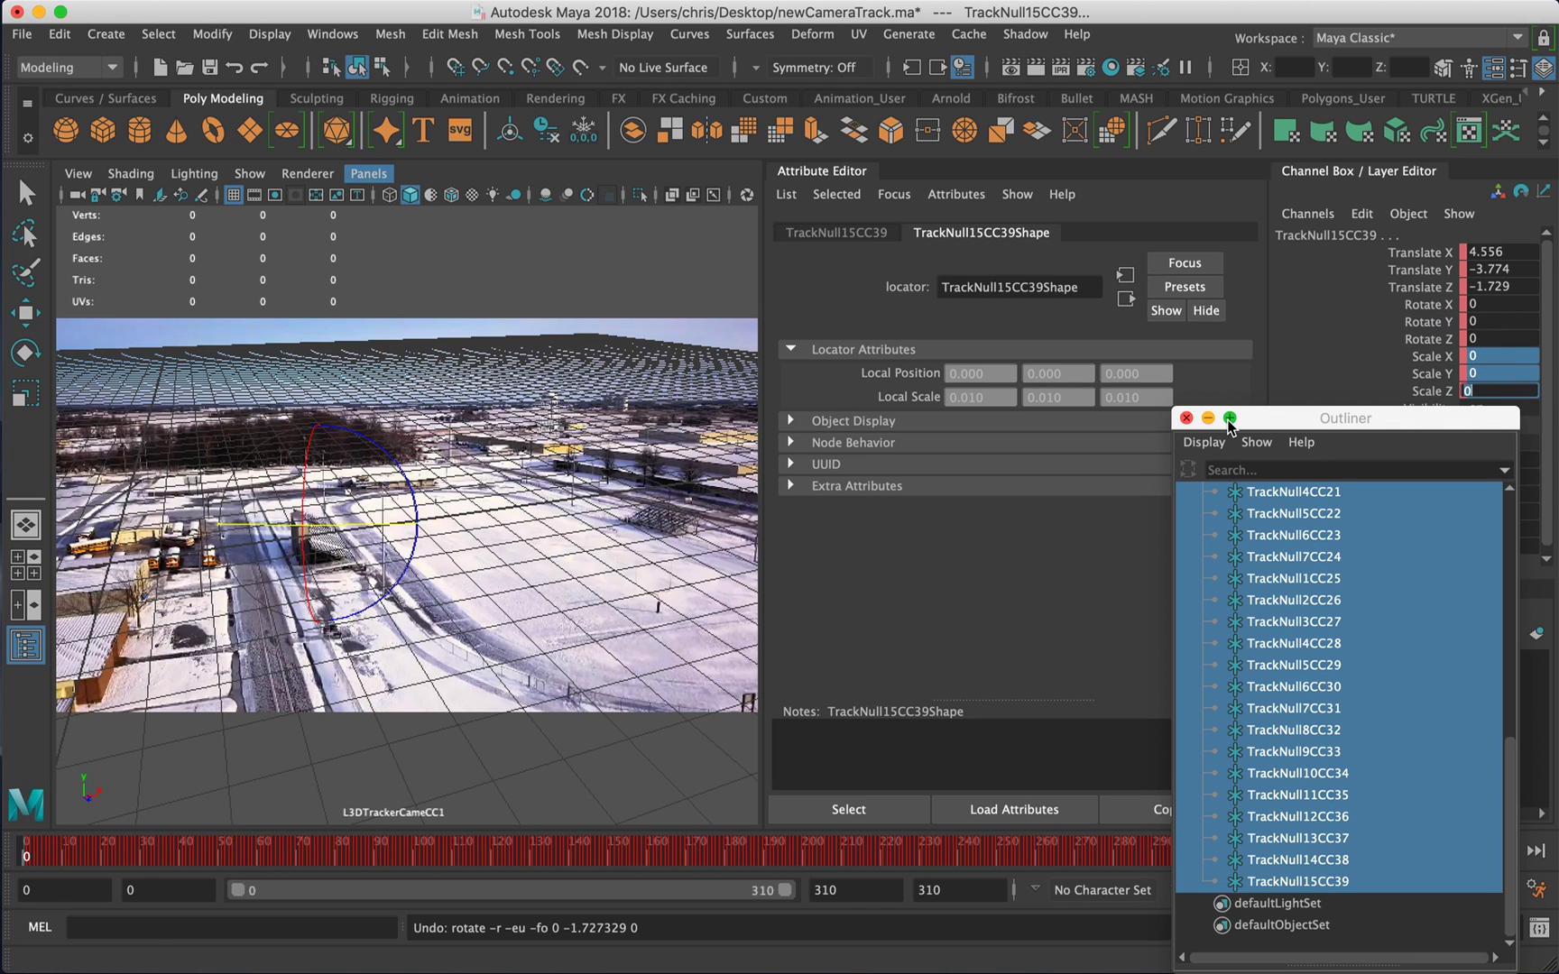
text(.5)
key(Return)
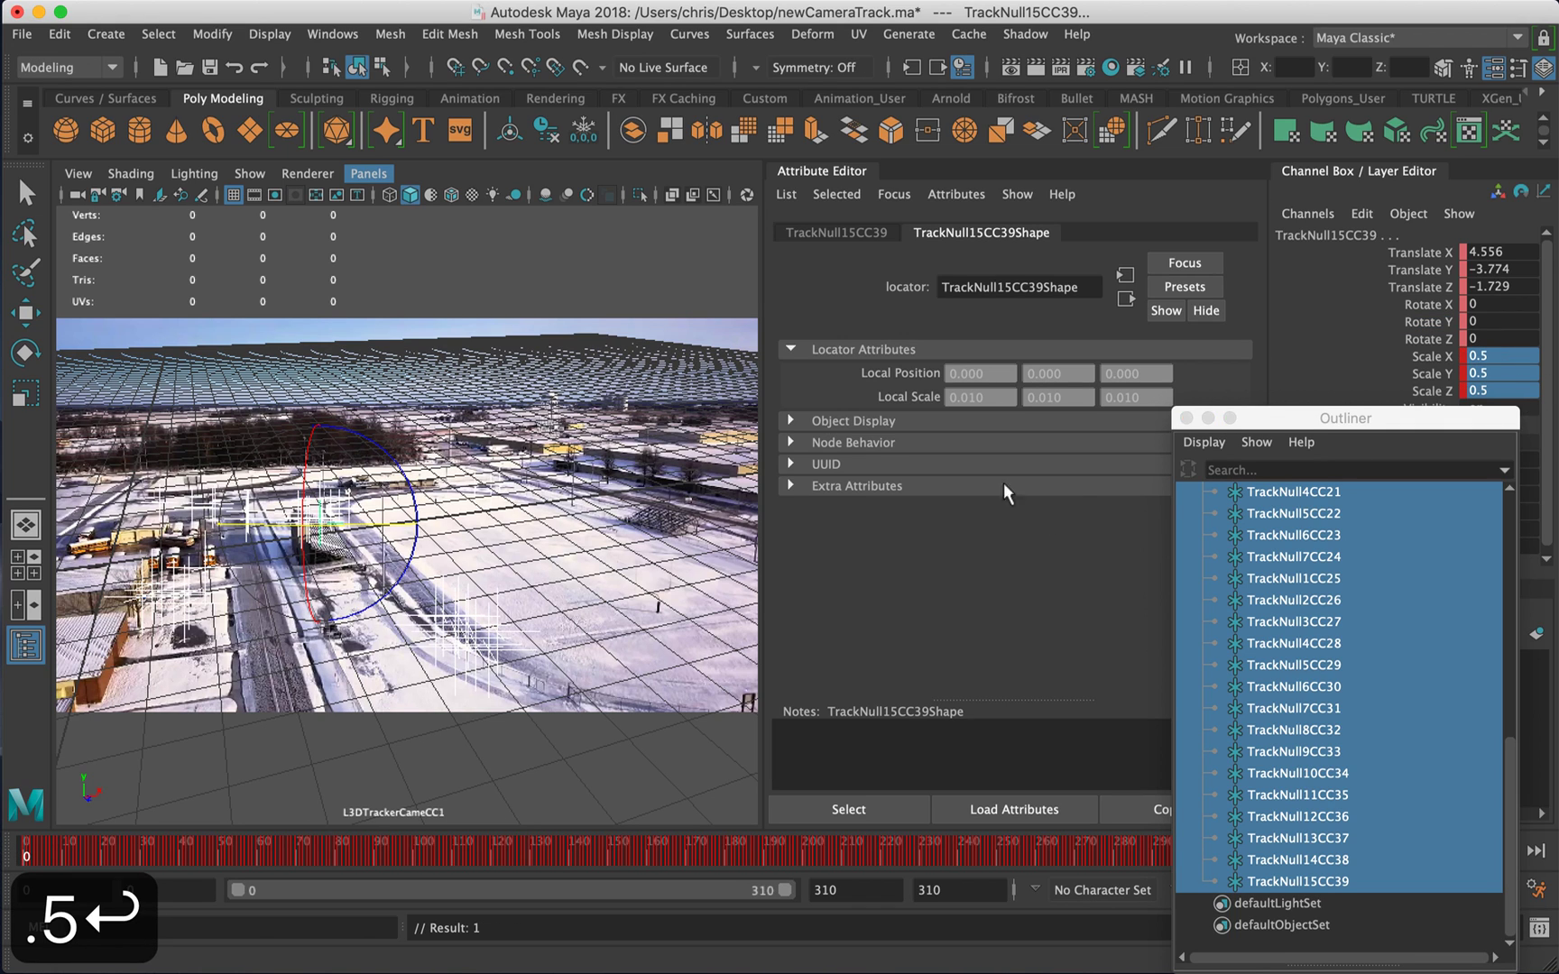
- Scrub the animation to frame 135 to check how the enlarged locators follow the footage
drag(52, 848, 98, 810)
key(alt+shift+v)
key(e)
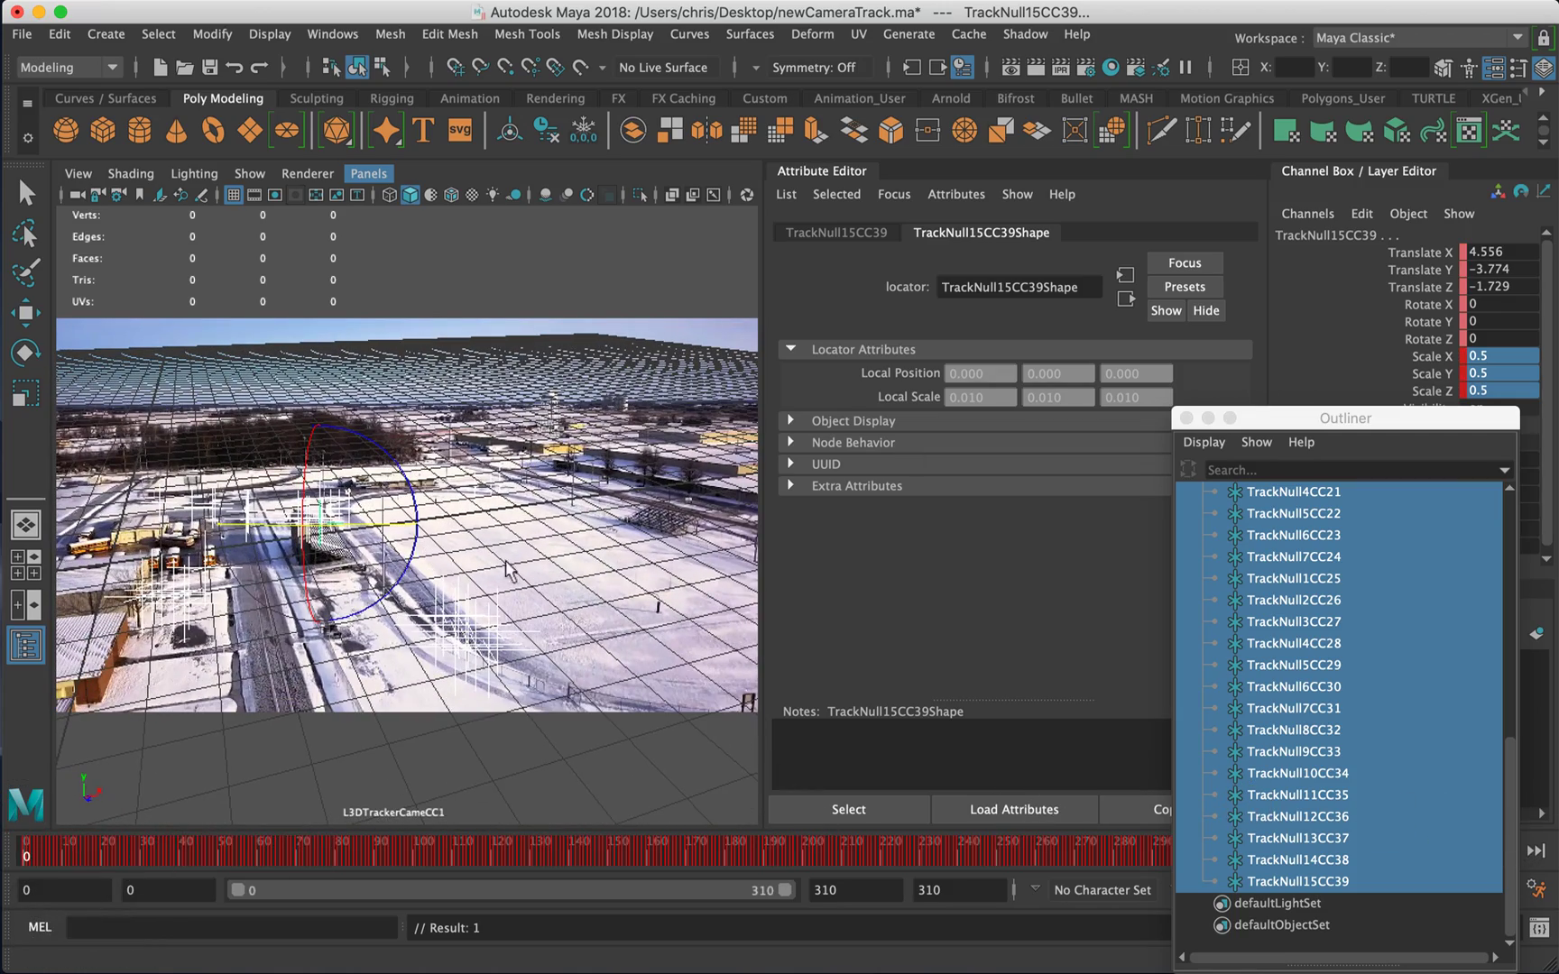
drag(30, 855, 558, 866)
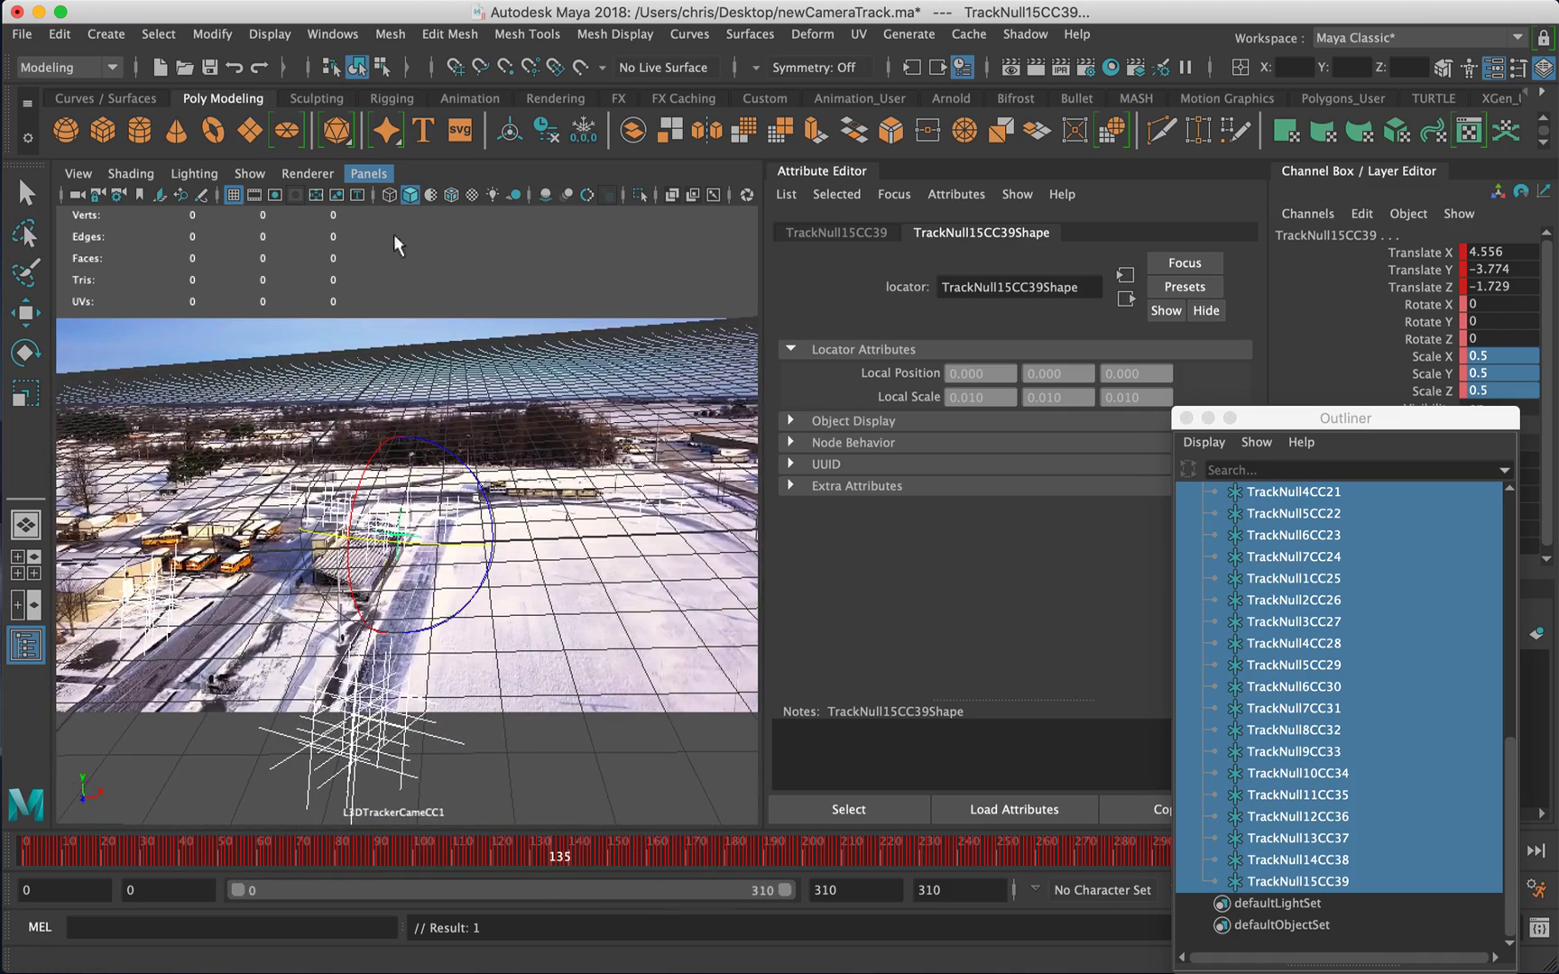
- Switch the viewport to the persp camera and frame the tracking locators to view them from the side
click(368, 173)
mouse_move(417, 194)
click(622, 217)
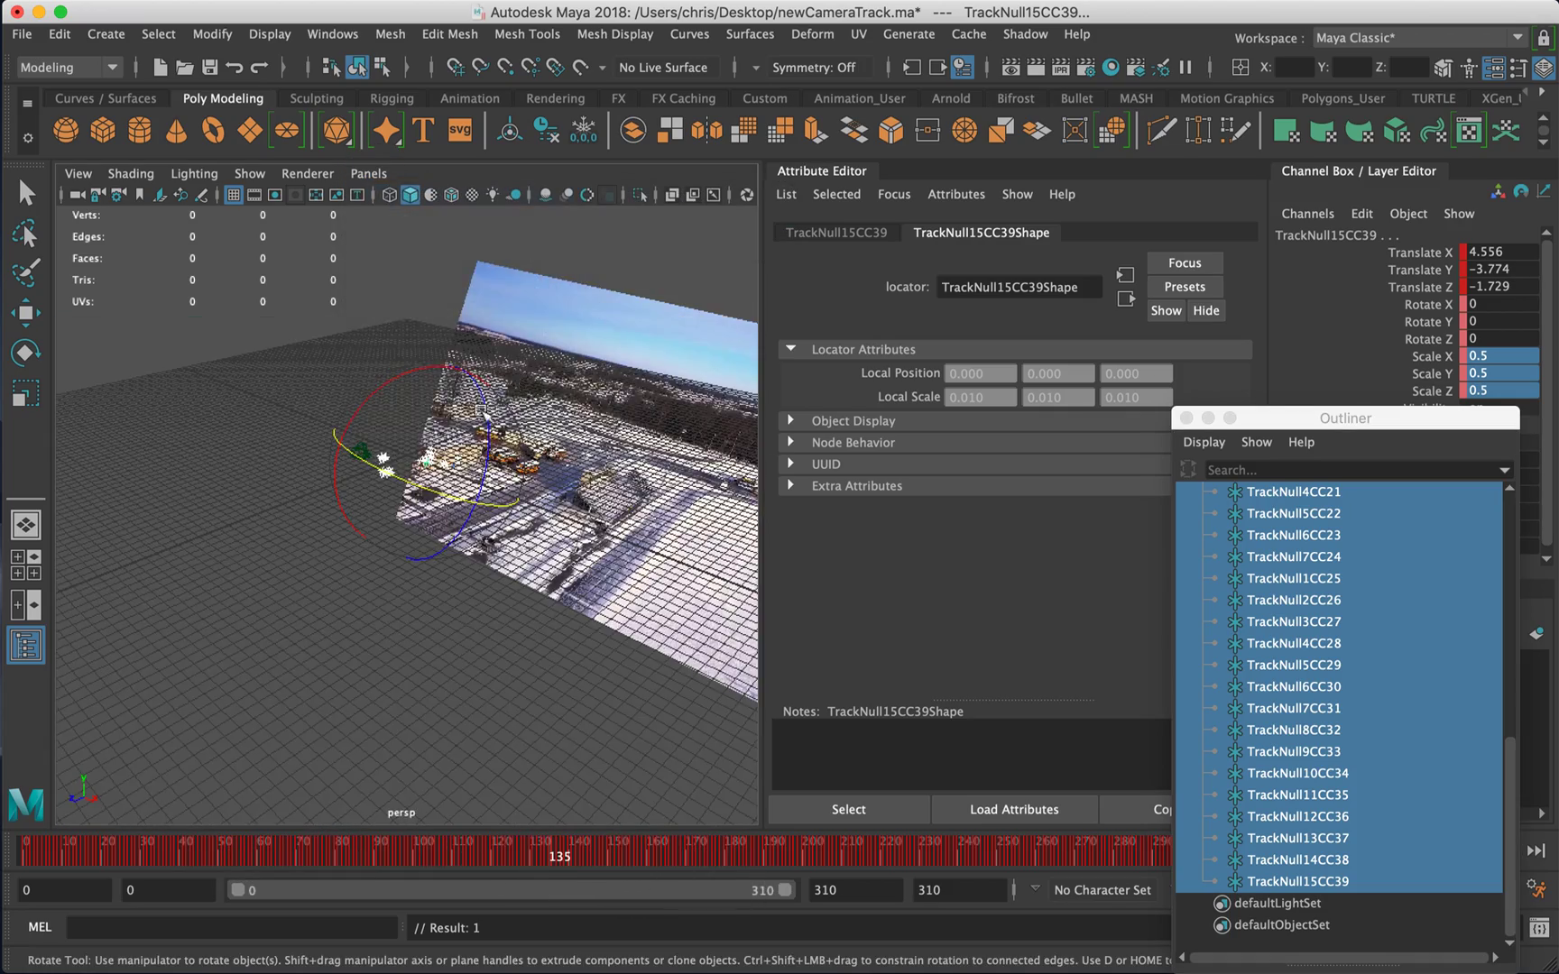
key(f)
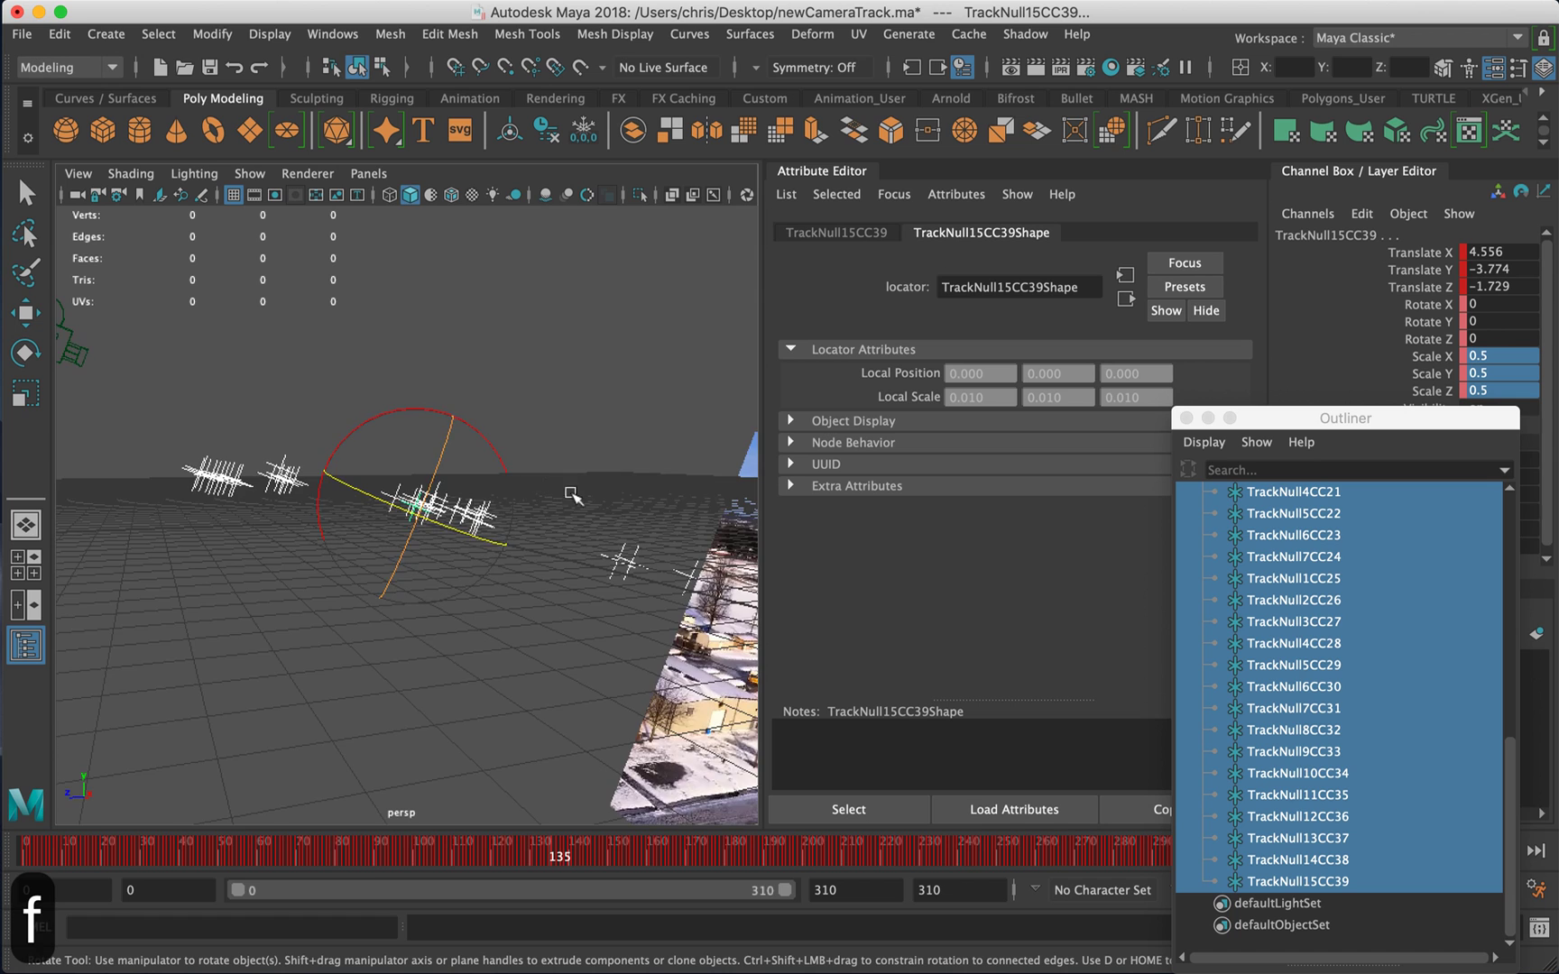
alt+drag(573, 487, 47, 485)
scroll(1513, 763, up, 9)
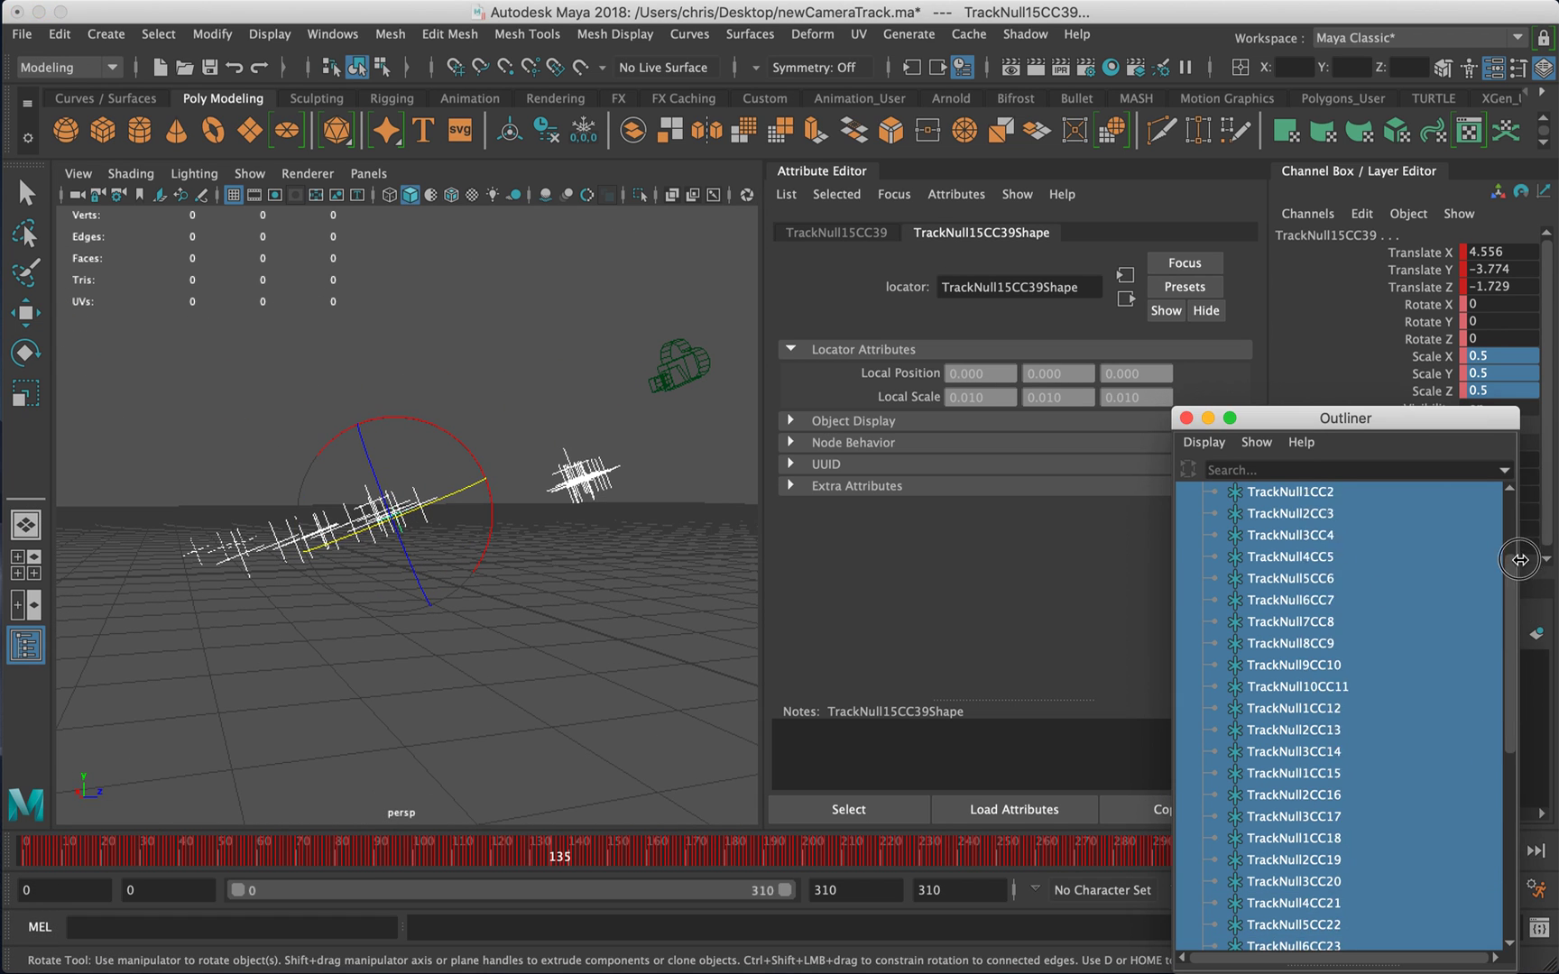
- Collapse the scene group's hierarchy and examine the tracking locators' slope against the ground grid
click(1209, 581)
key(q)
click(1204, 579)
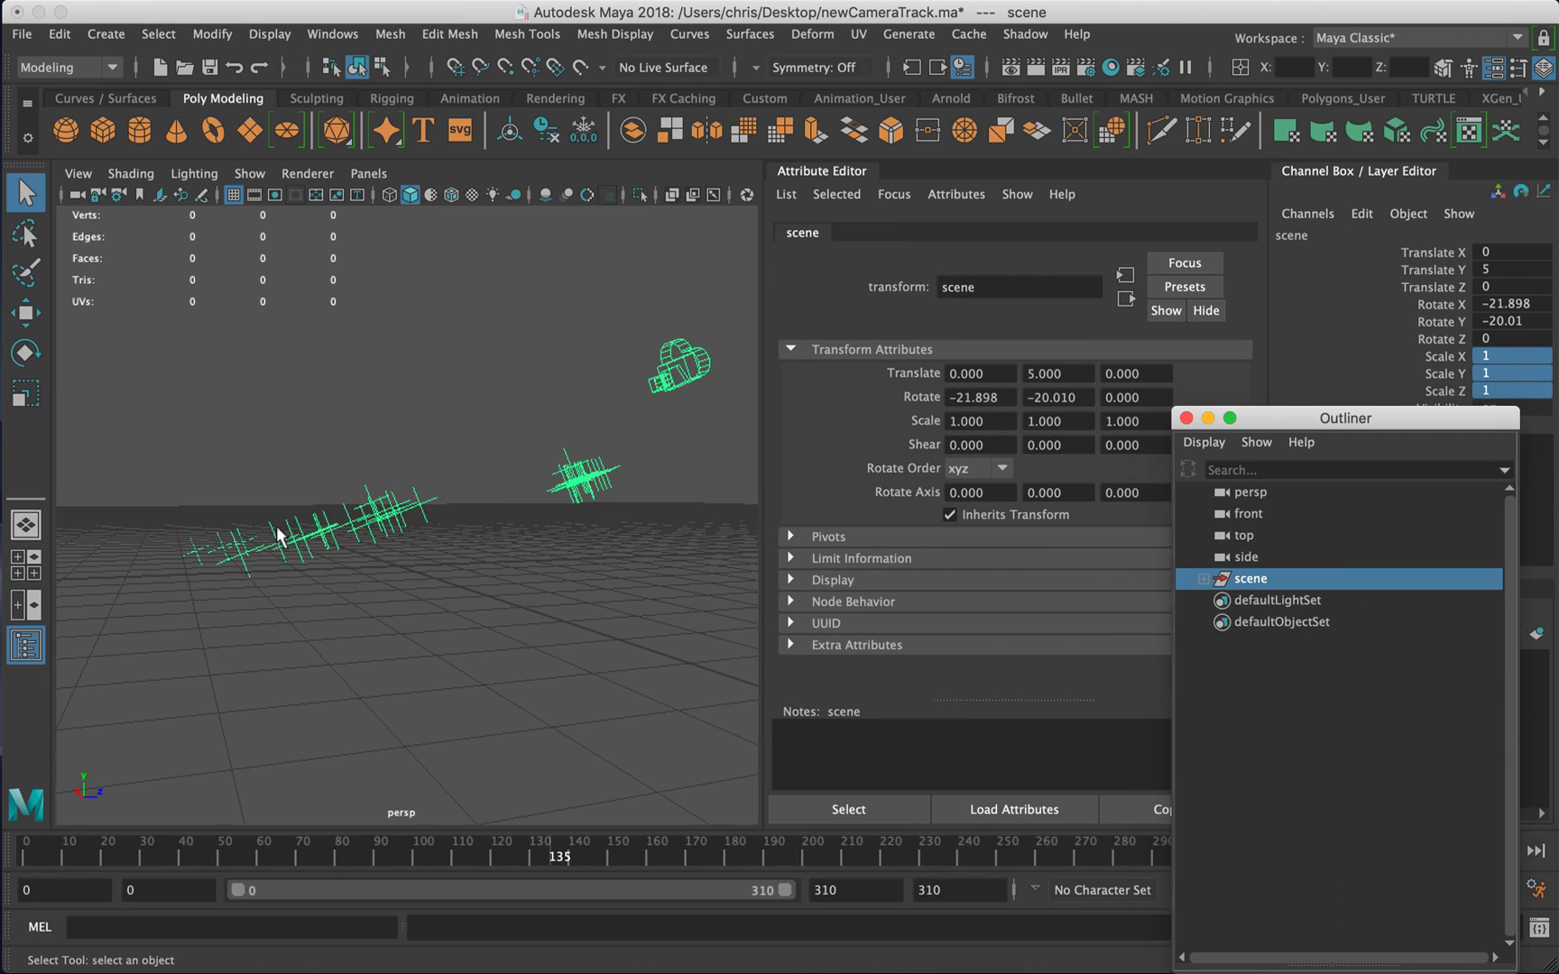
alt+drag(278, 535, 495, 521)
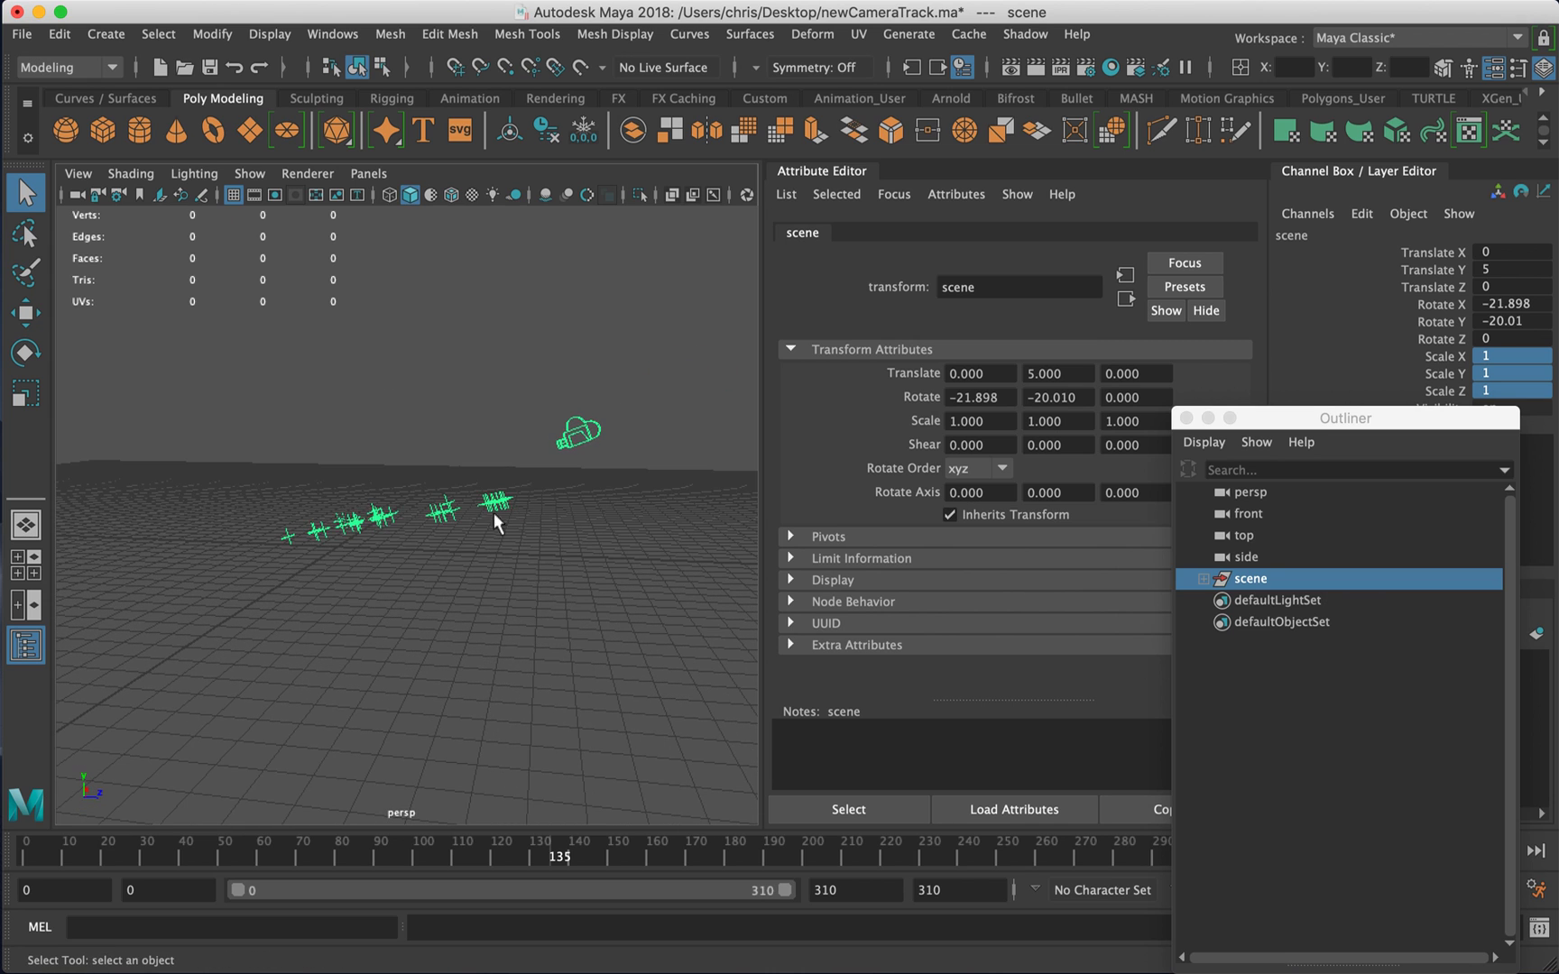
drag(225, 484, 521, 628)
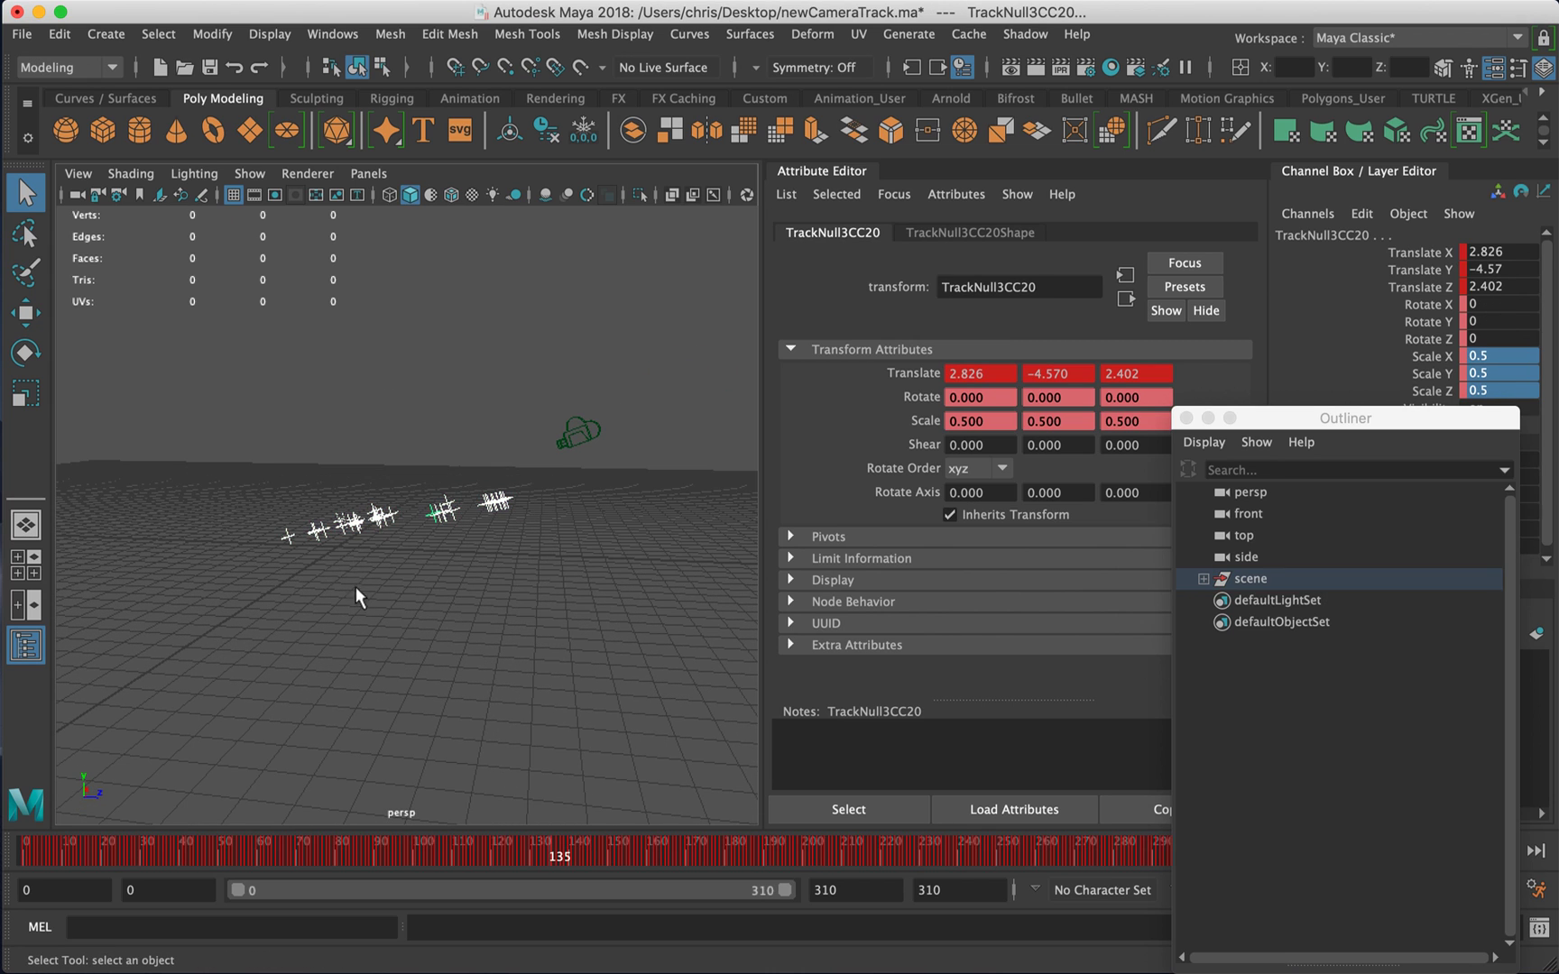
alt+right_drag(358, 595, 588, 517)
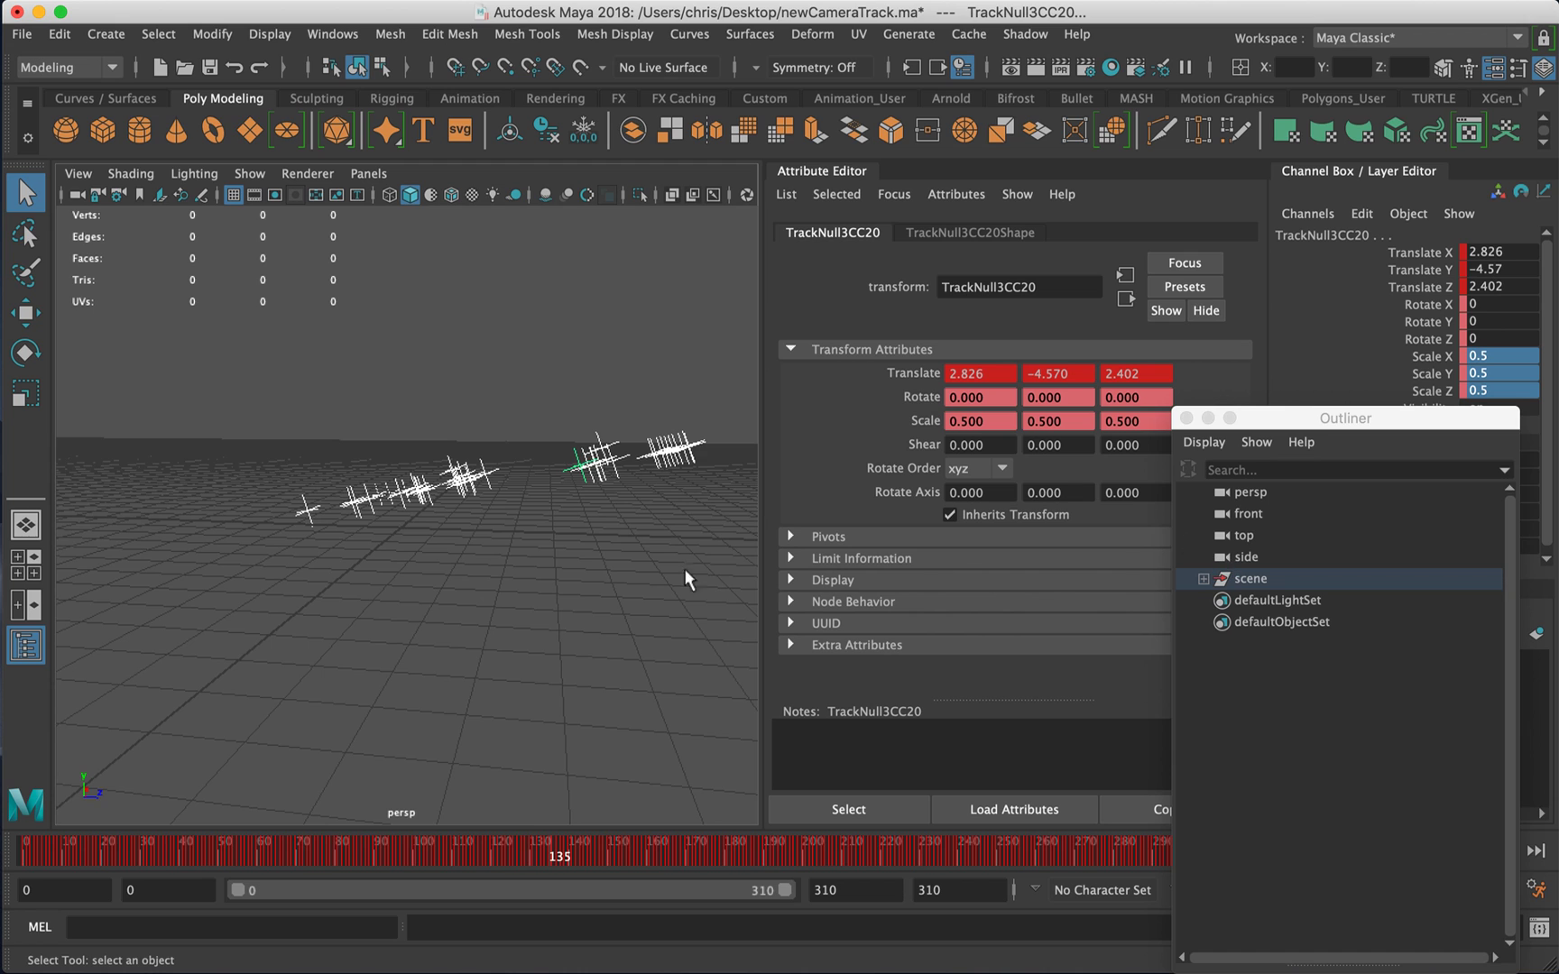
alt+drag(685, 580, 473, 582)
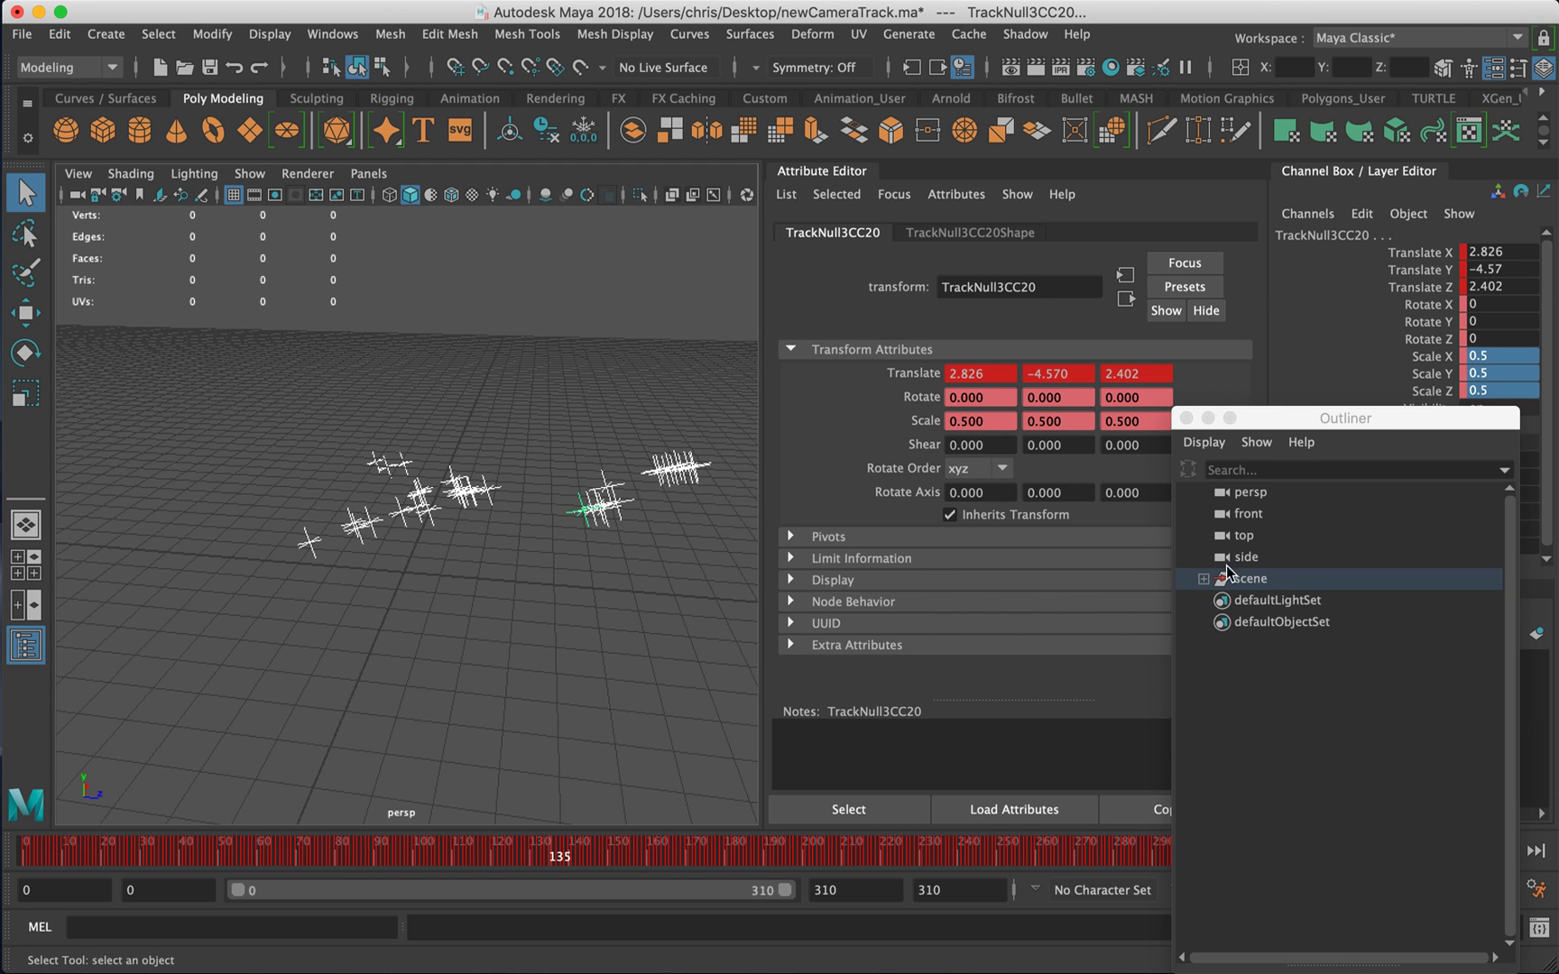
- Select the scene group and move its pivot down among the tracking locators, snapping it to the grid
click(1227, 573)
key(e)
key(w)
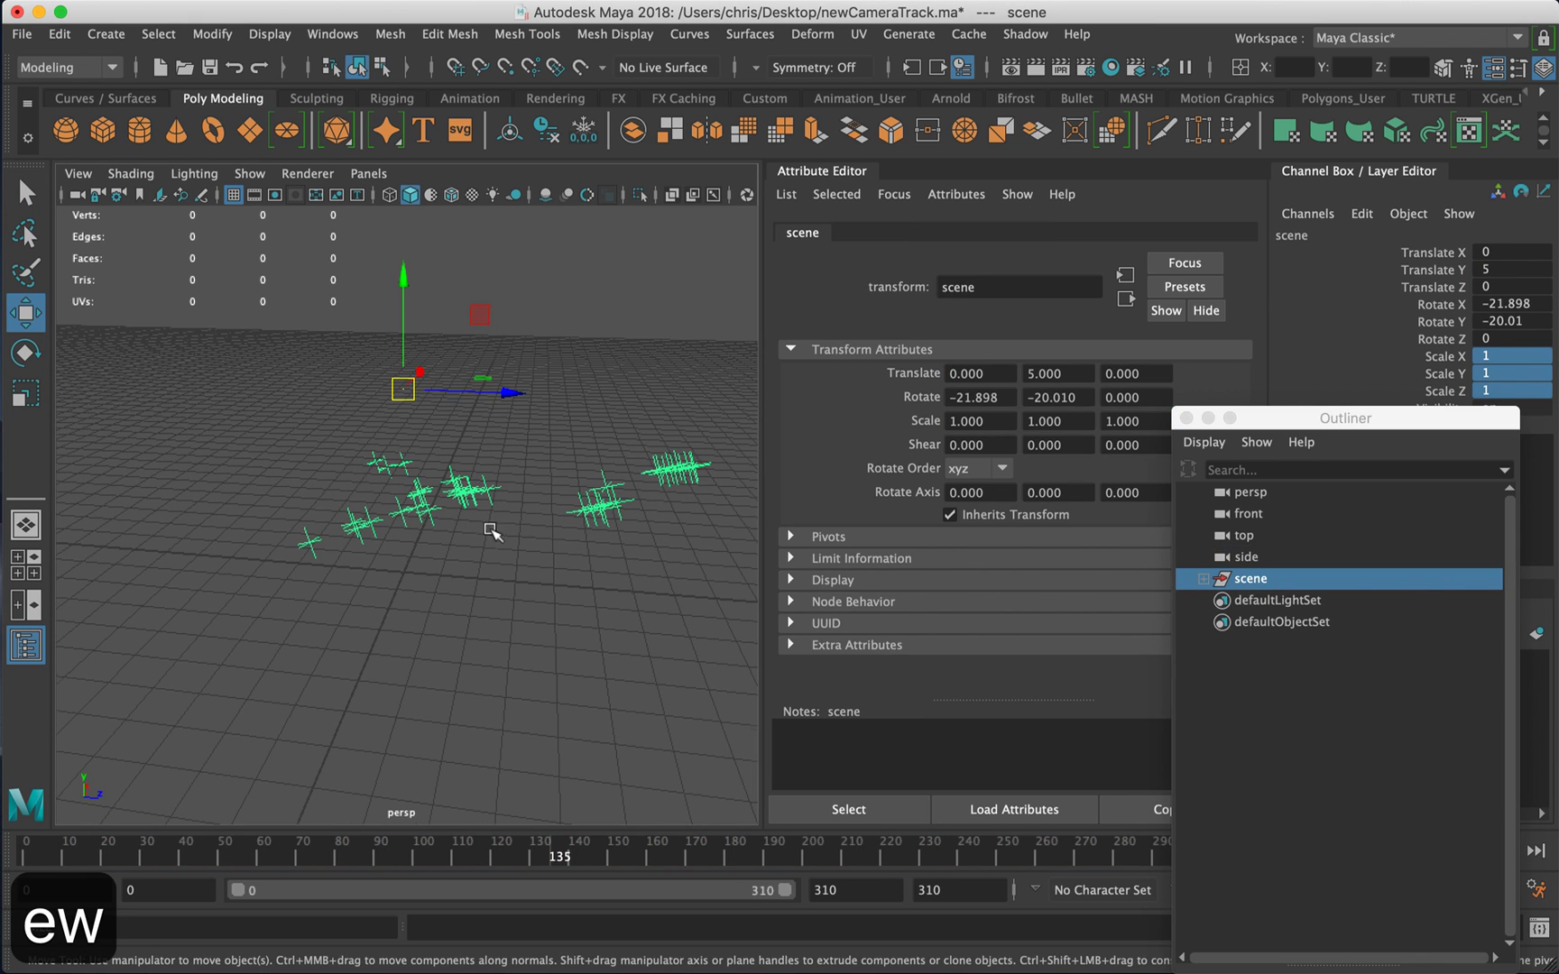
alt+drag(489, 531, 319, 433)
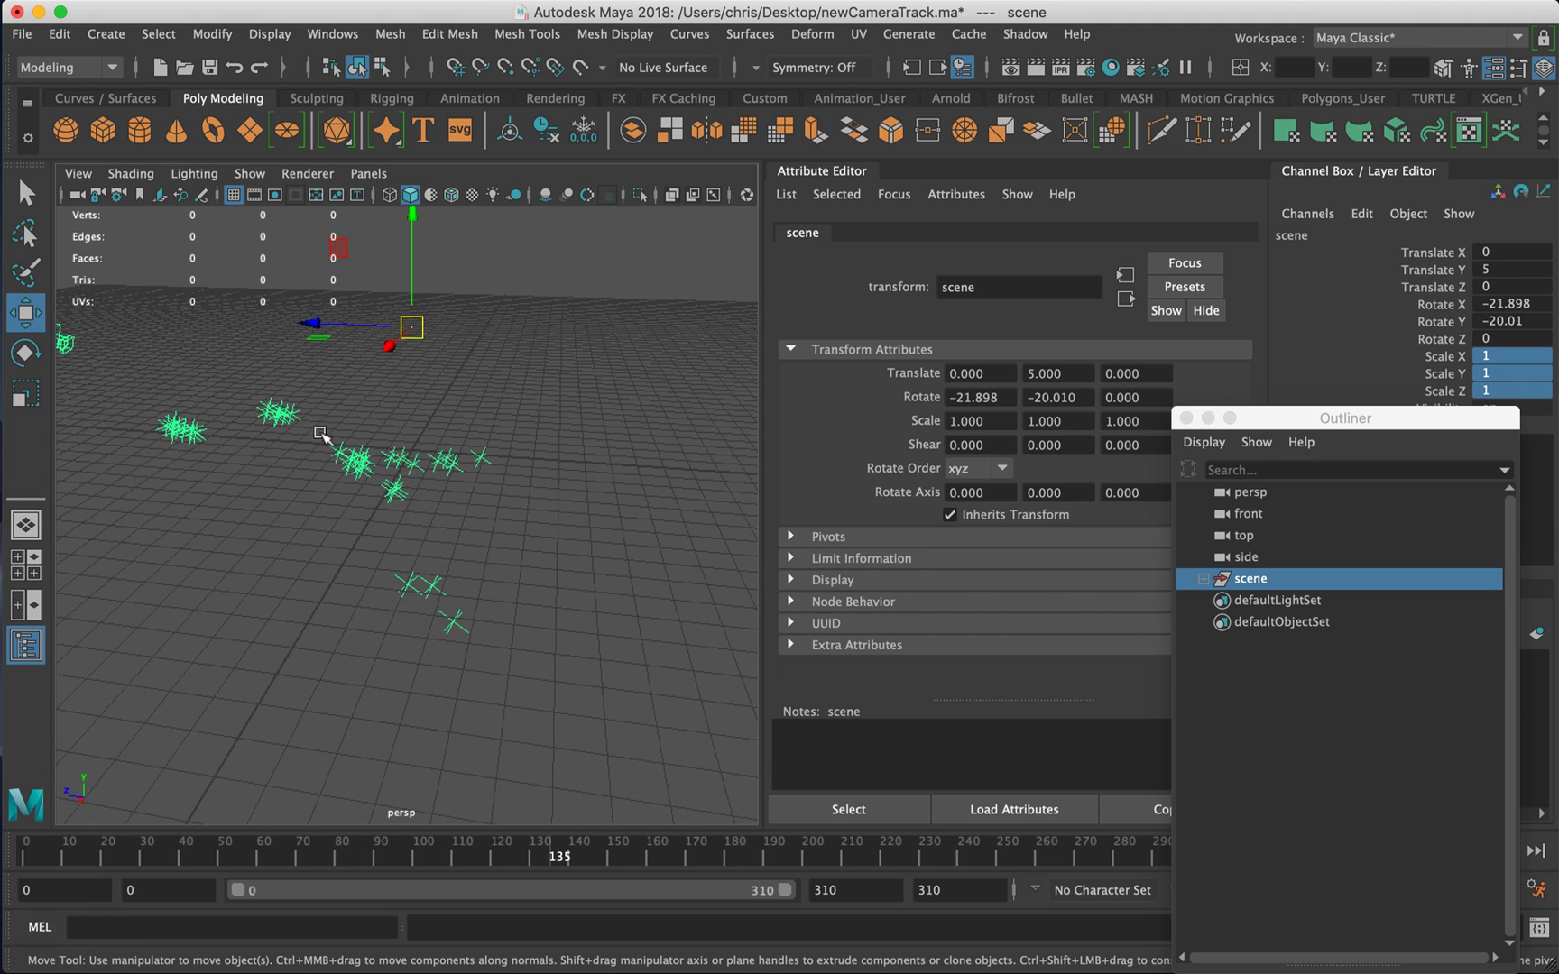
key(d)
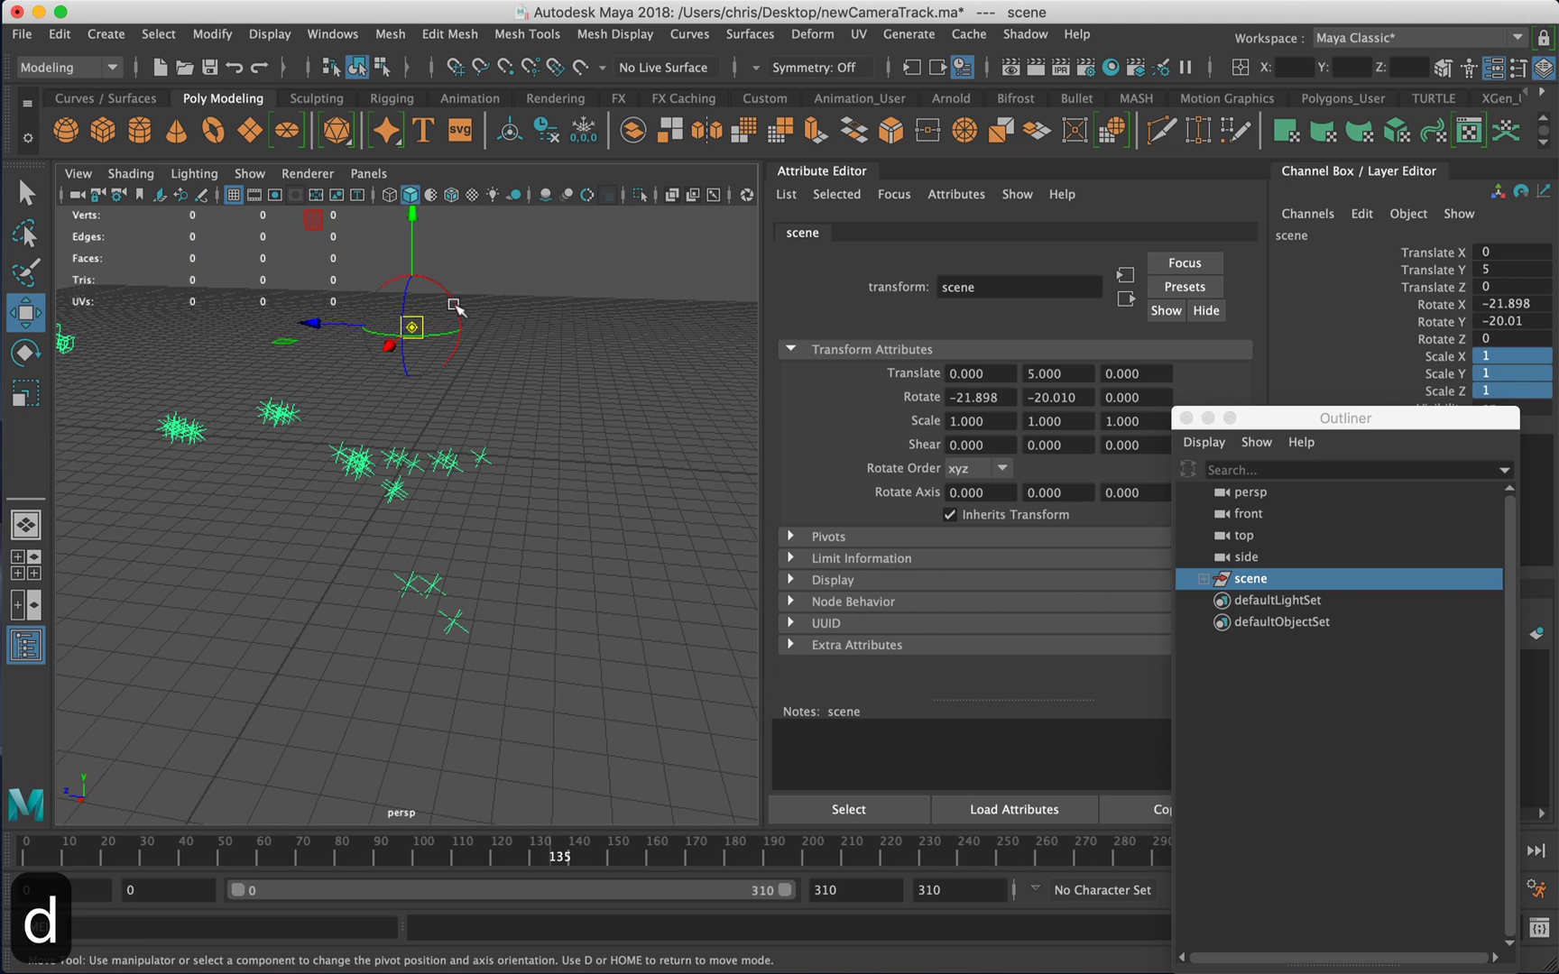
alt+drag(452, 336, 444, 374)
key(x)
drag(420, 305, 424, 429)
key(e)
key(w)
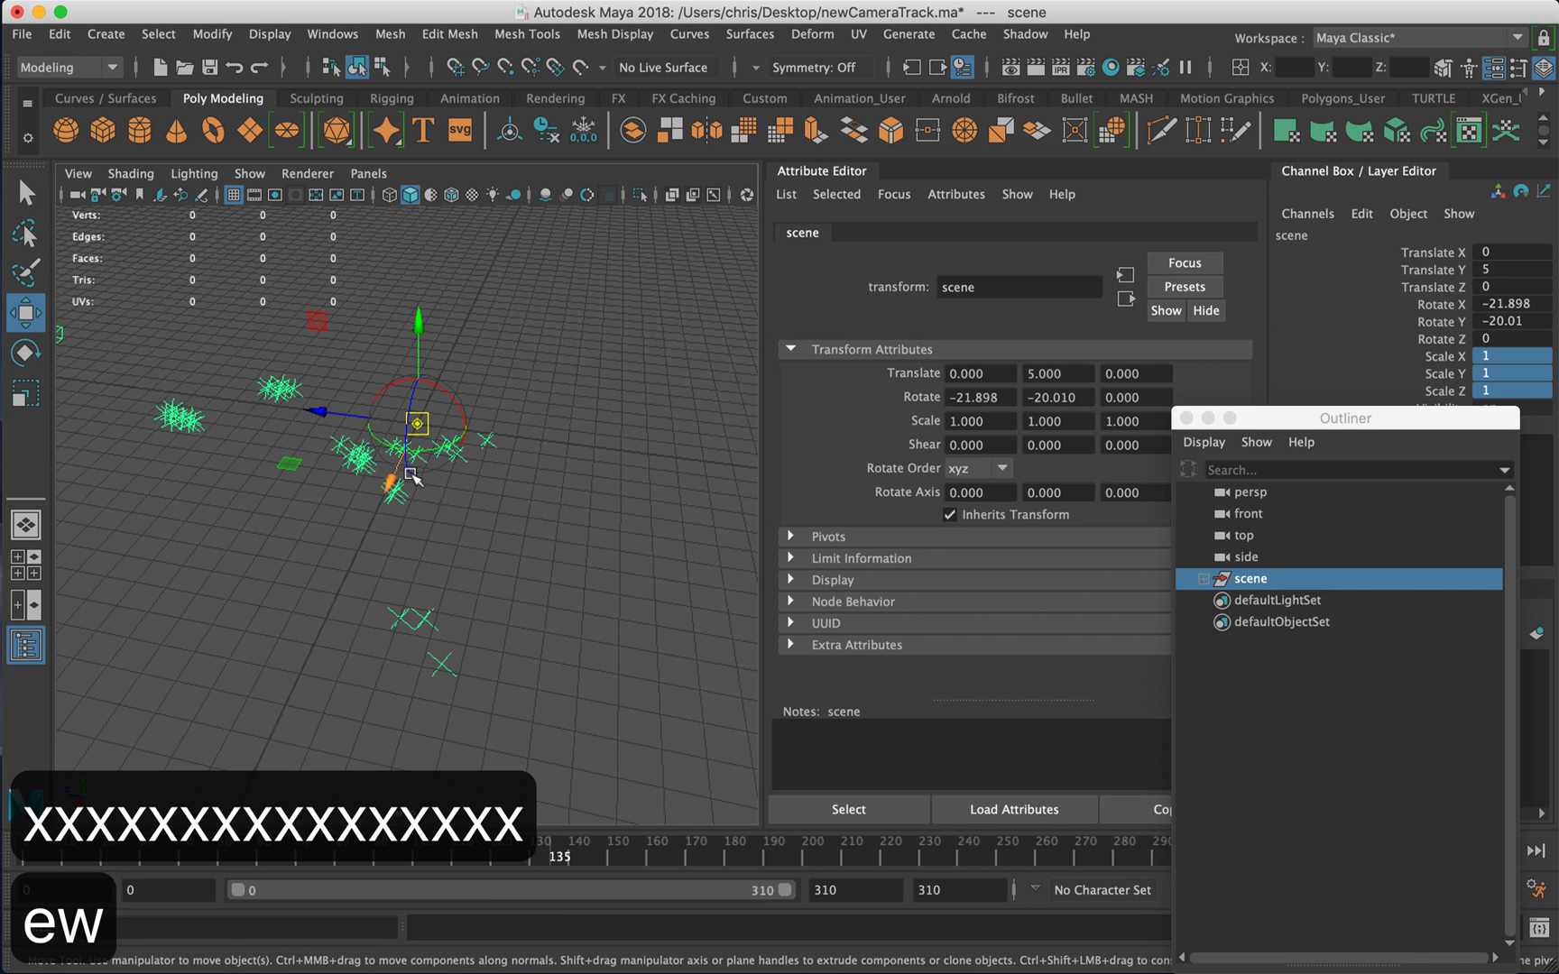
- Level the scene group's locators with the grid, rotating it to about -13.6, -21.7, -1.2 degrees and lowering Translate Y to about 4.69
key(e)
alt+drag(480, 358, 520, 413)
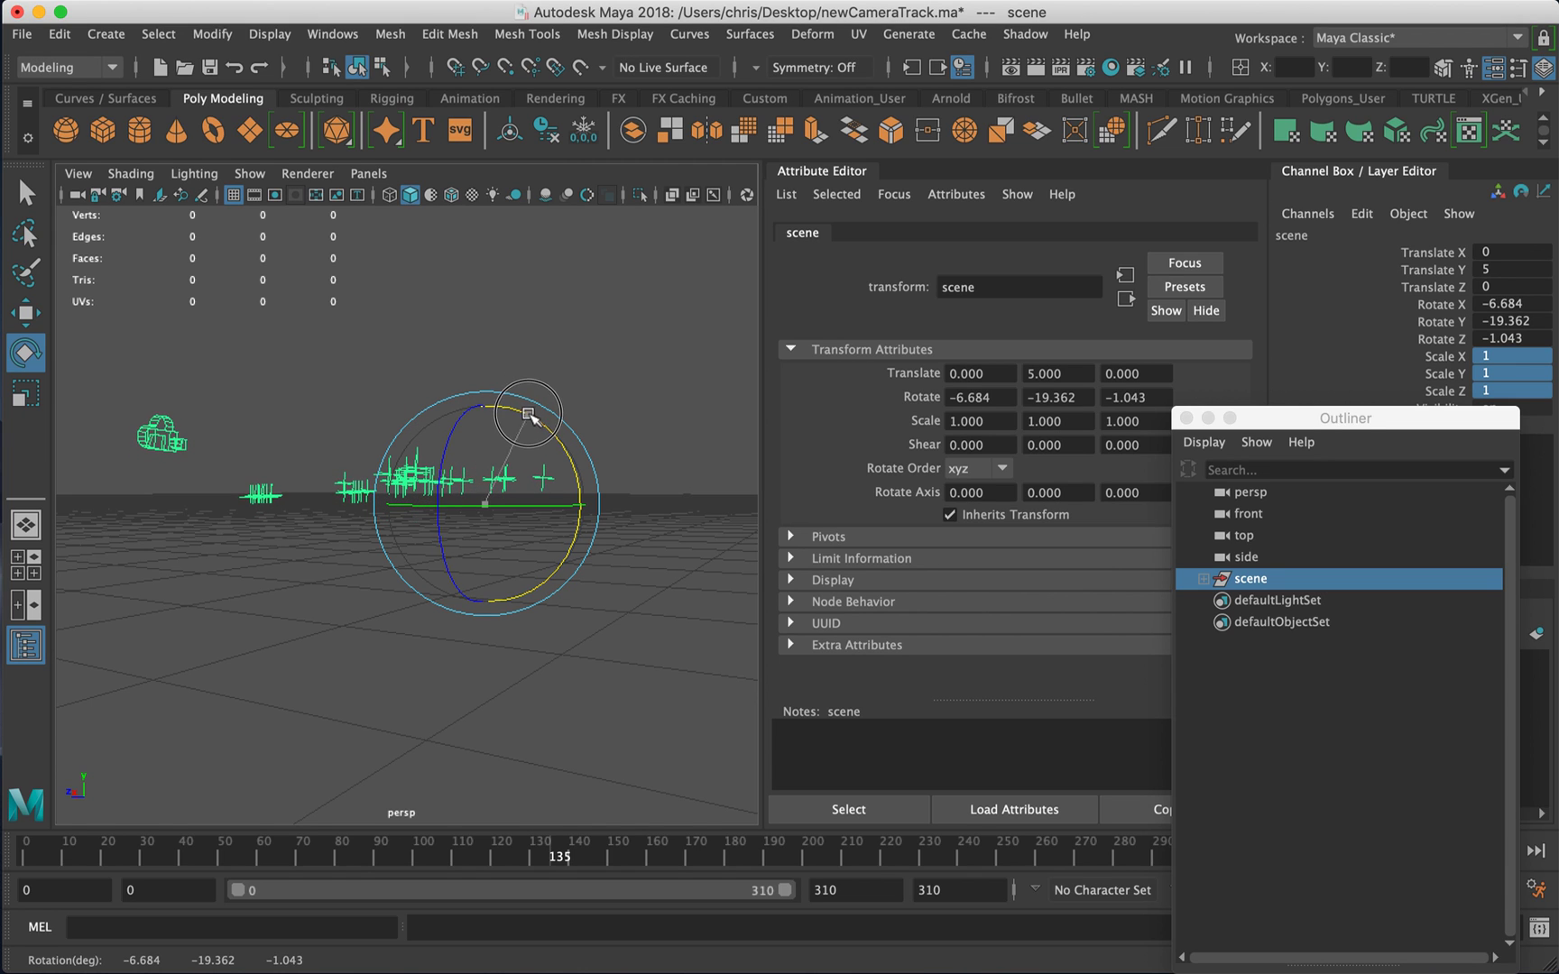
drag(529, 415, 438, 406)
key(w)
key(e)
mouse_move(242, 451)
mouse_down()
mouse_move(240, 469)
mouse_move(233, 451)
mouse_move(261, 458)
mouse_move(7, 473)
mouse_up()
alt+drag(326, 496, 115, 485)
alt+drag(437, 497, 566, 435)
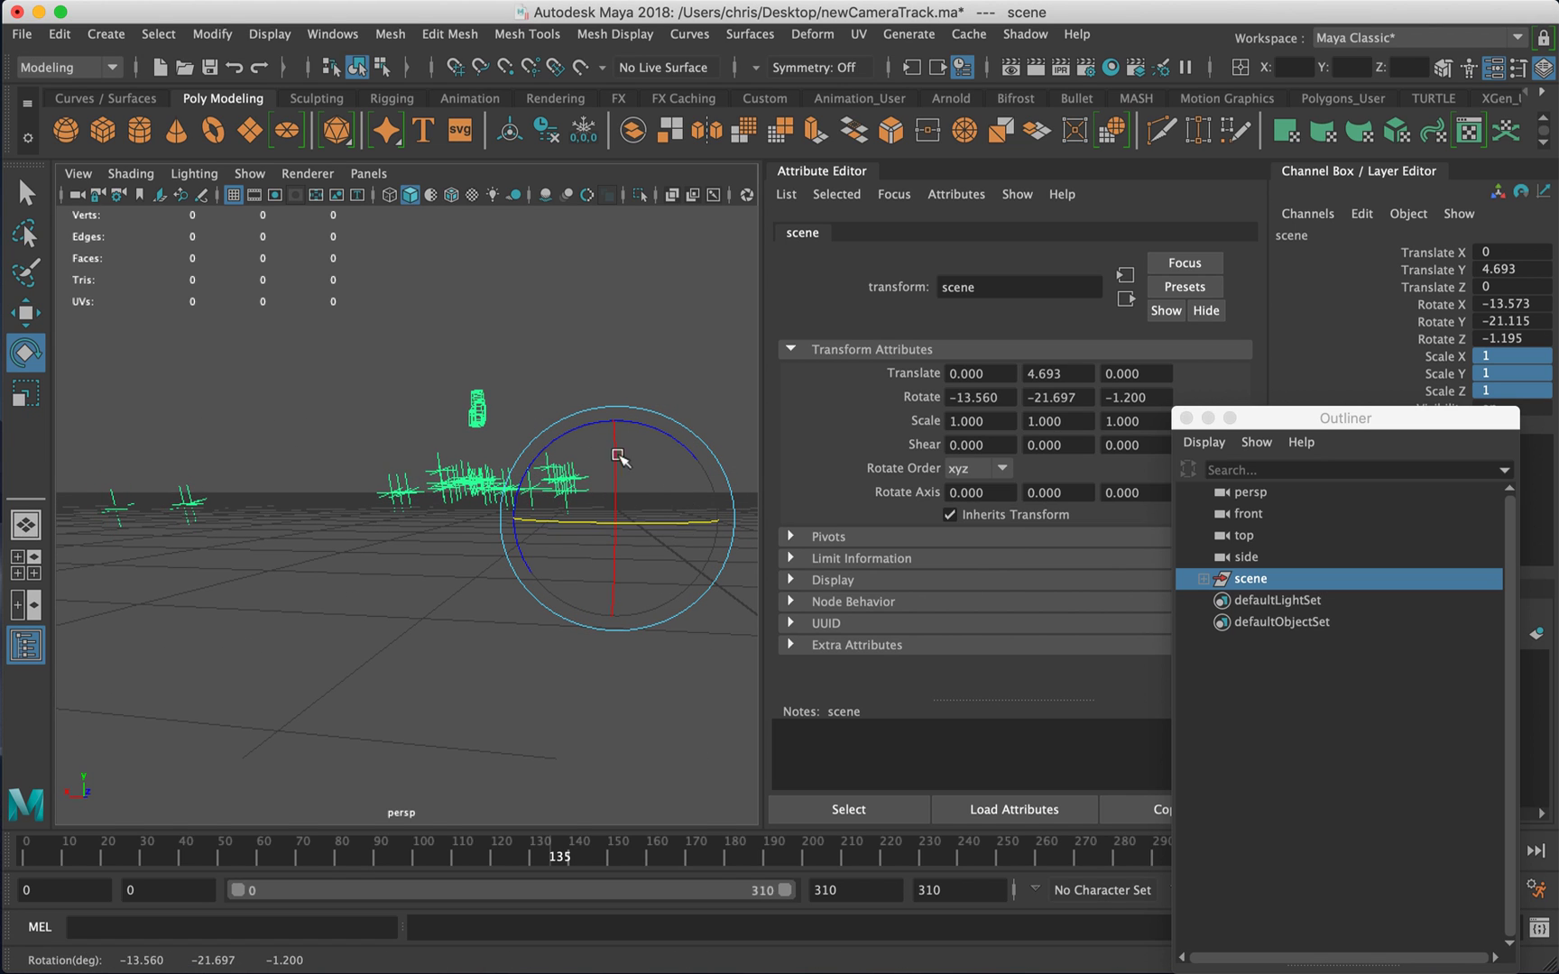
- Refine the scene group's rotation to about -11.3, -21.6, -1.4 degrees and lower its Translate Y to about 4.32
alt+drag(632, 453, 419, 469)
mouse_move(317, 458)
mouse_down()
mouse_move(316, 471)
mouse_move(338, 437)
mouse_move(339, 451)
mouse_up()
key(w)
alt+drag(463, 486, 302, 498)
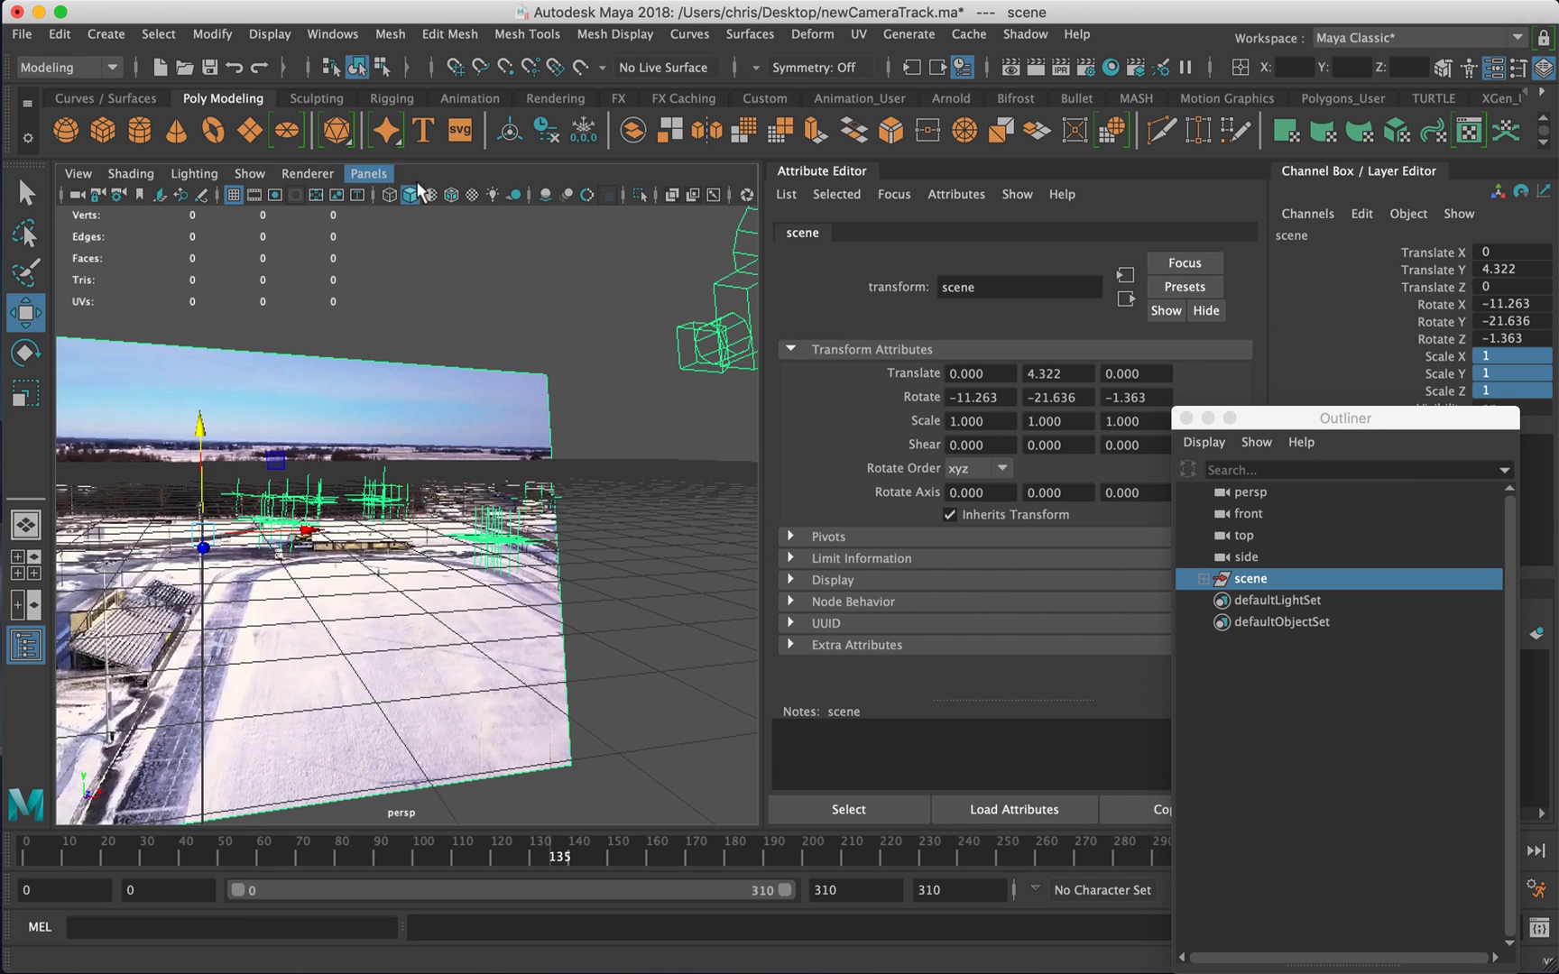
- Switch the perspective viewport to look through the tracked camera L3DTrackerCameCC1
click(374, 182)
mouse_move(375, 195)
click(631, 199)
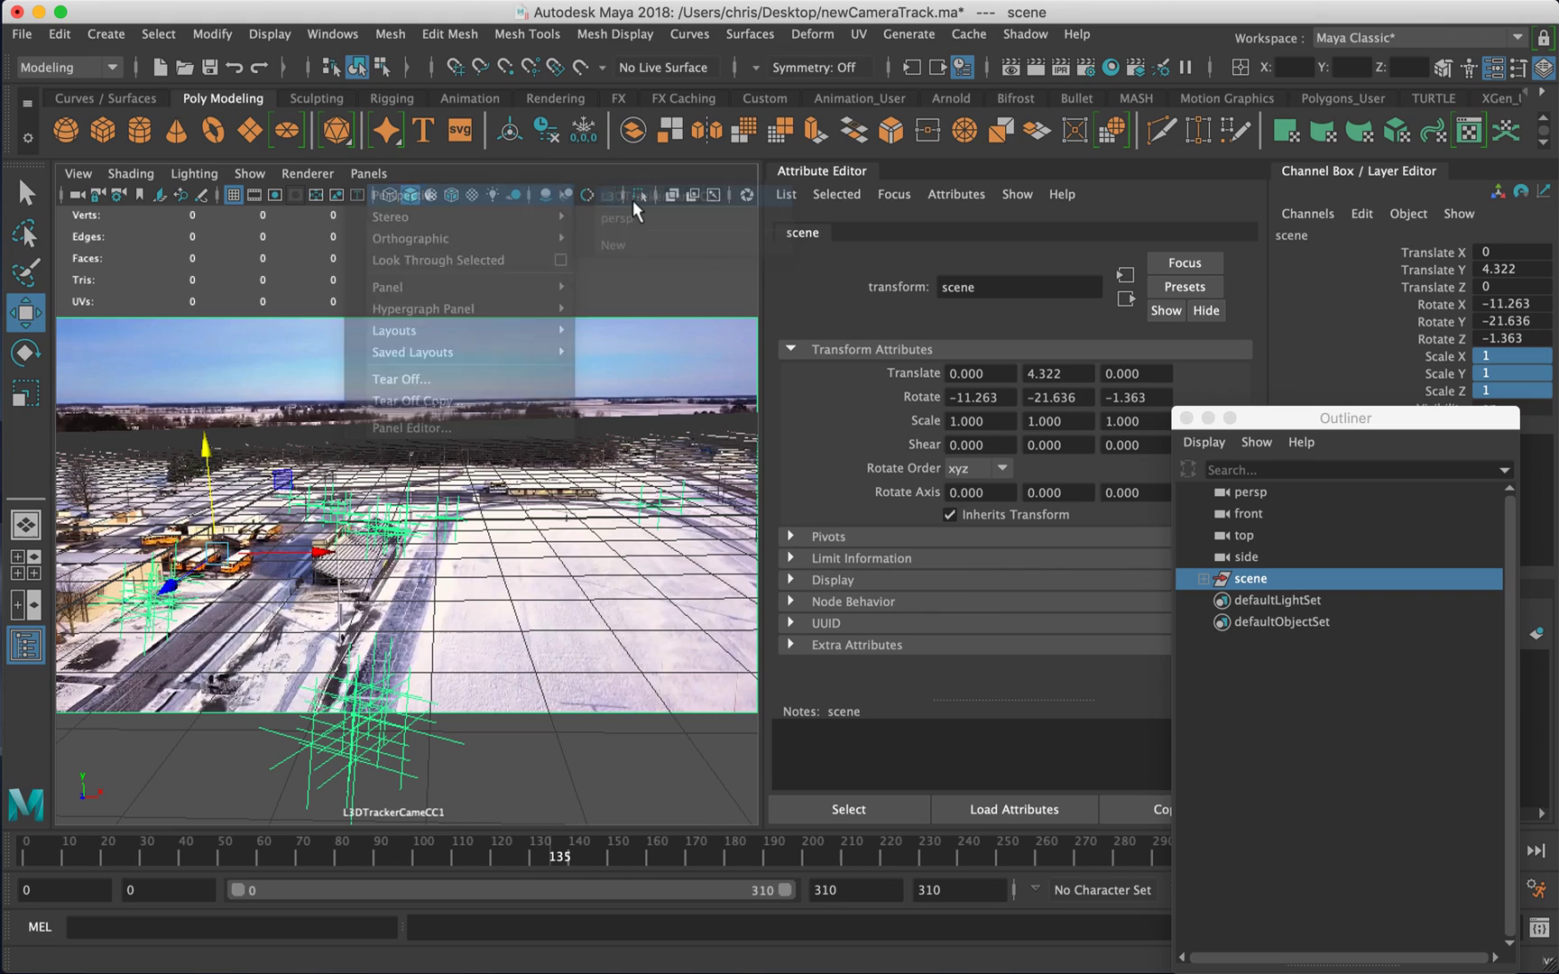
- Try rotating the scene group about its Y axis and its X axis, and undo both rotations
key(e)
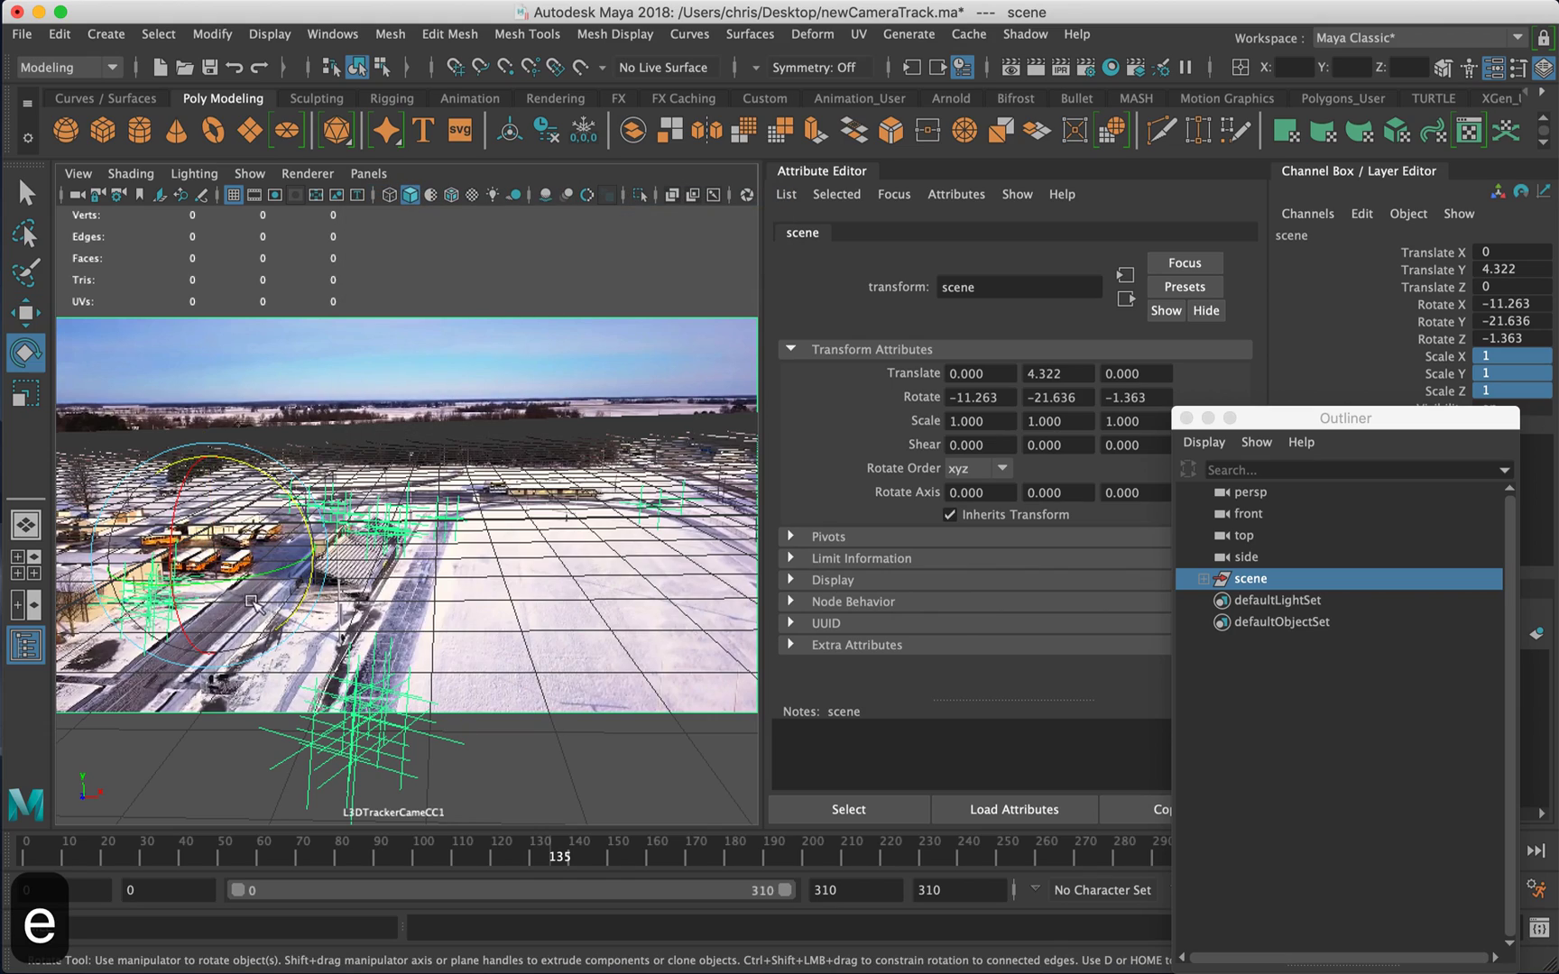
drag(249, 583, 289, 571)
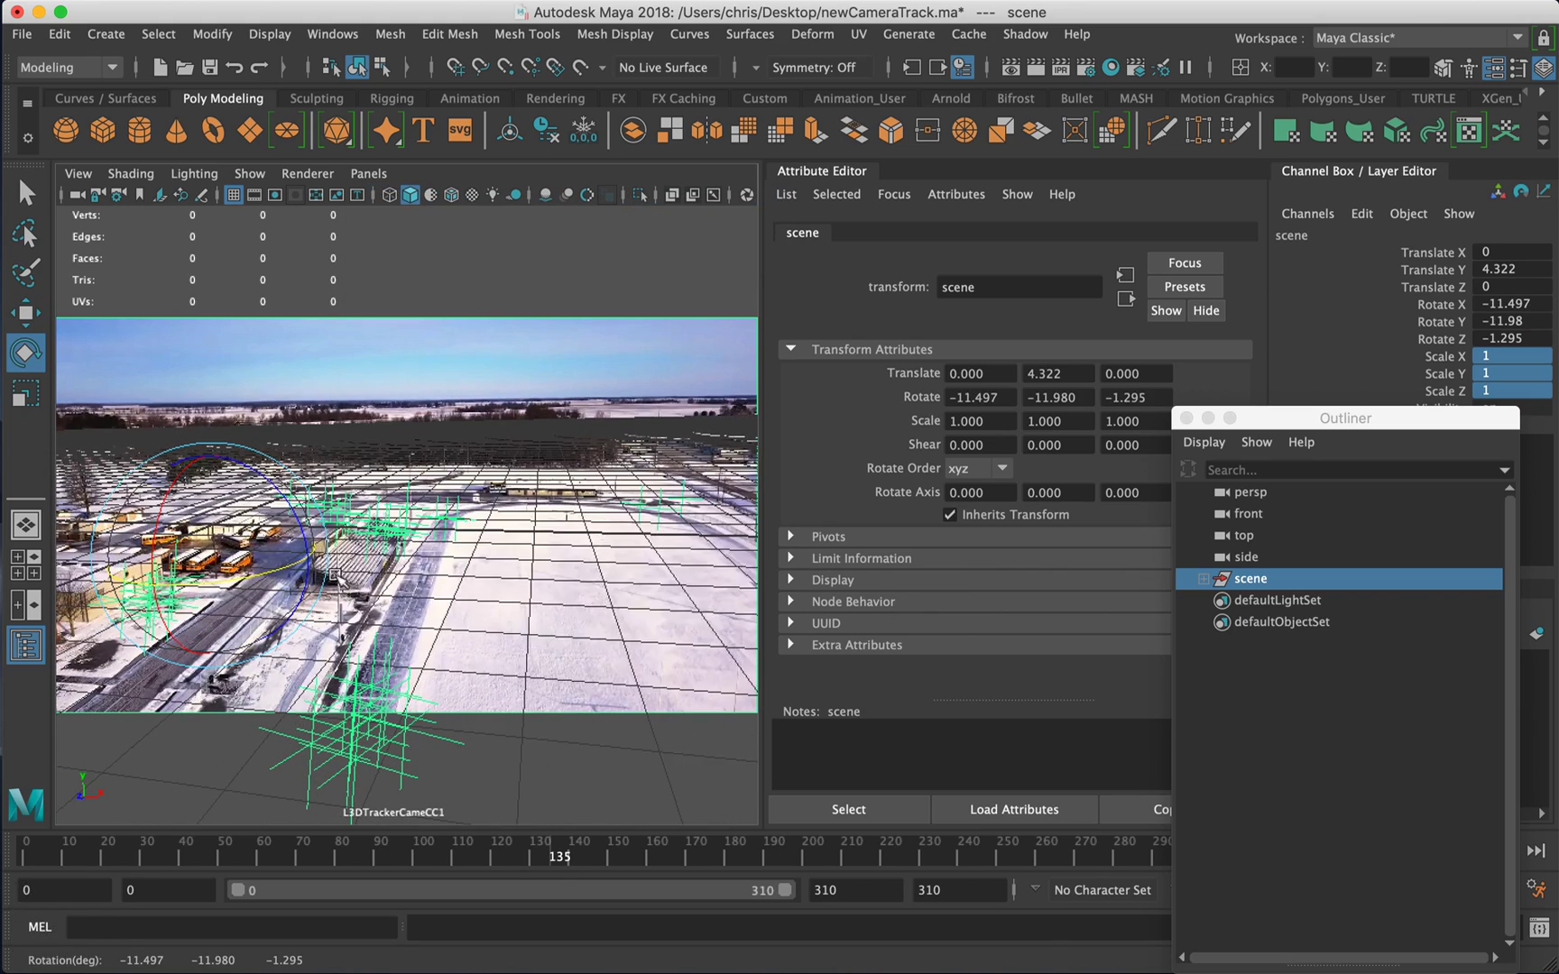
key(super+z)
click(1441, 305)
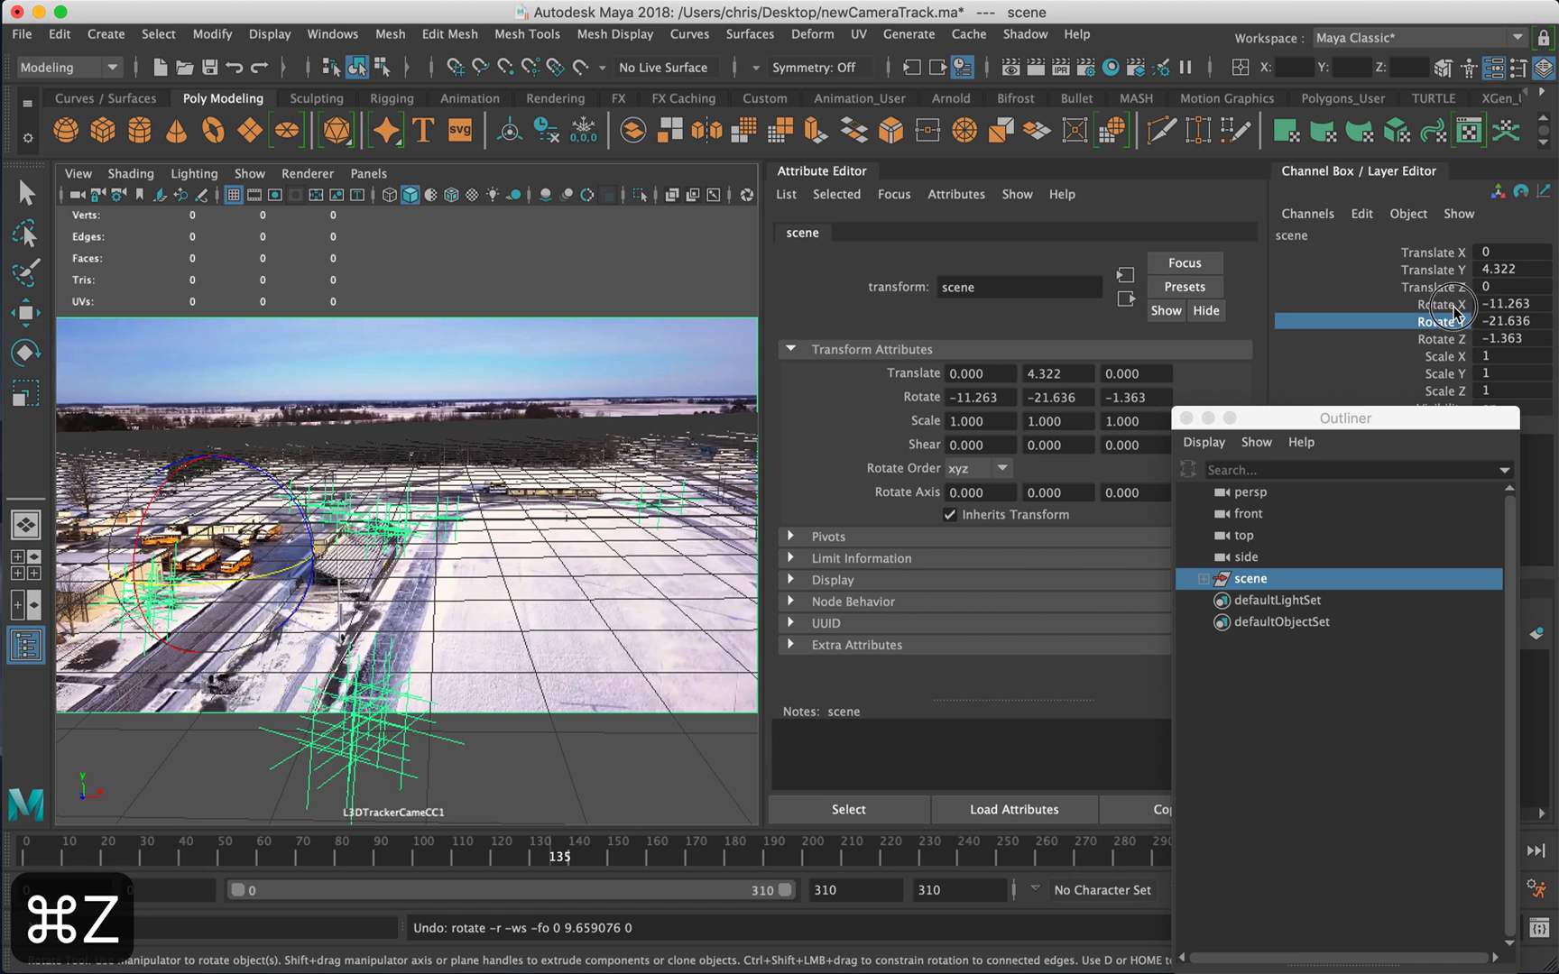
middle_drag(606, 420, 618, 419)
key(super+z)
- Set the scene group's Rotate Y to about -16.71 degrees and scrub the timeline to check the grid against the footage
click(1435, 322)
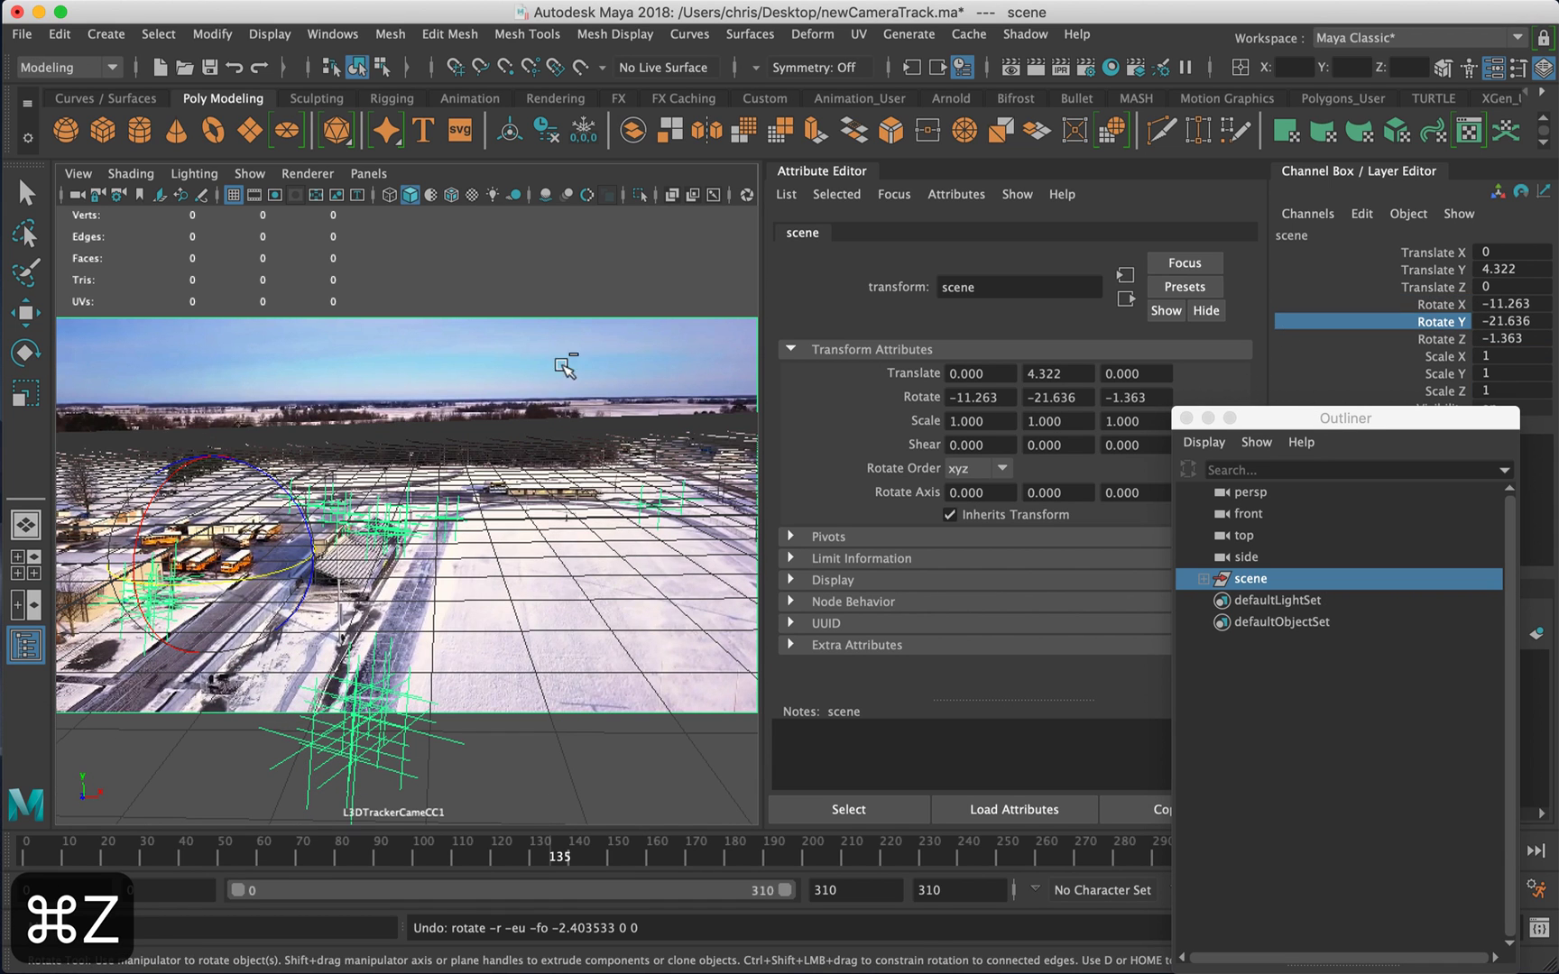
middle_drag(528, 379, 522, 386)
drag(541, 846, 416, 775)
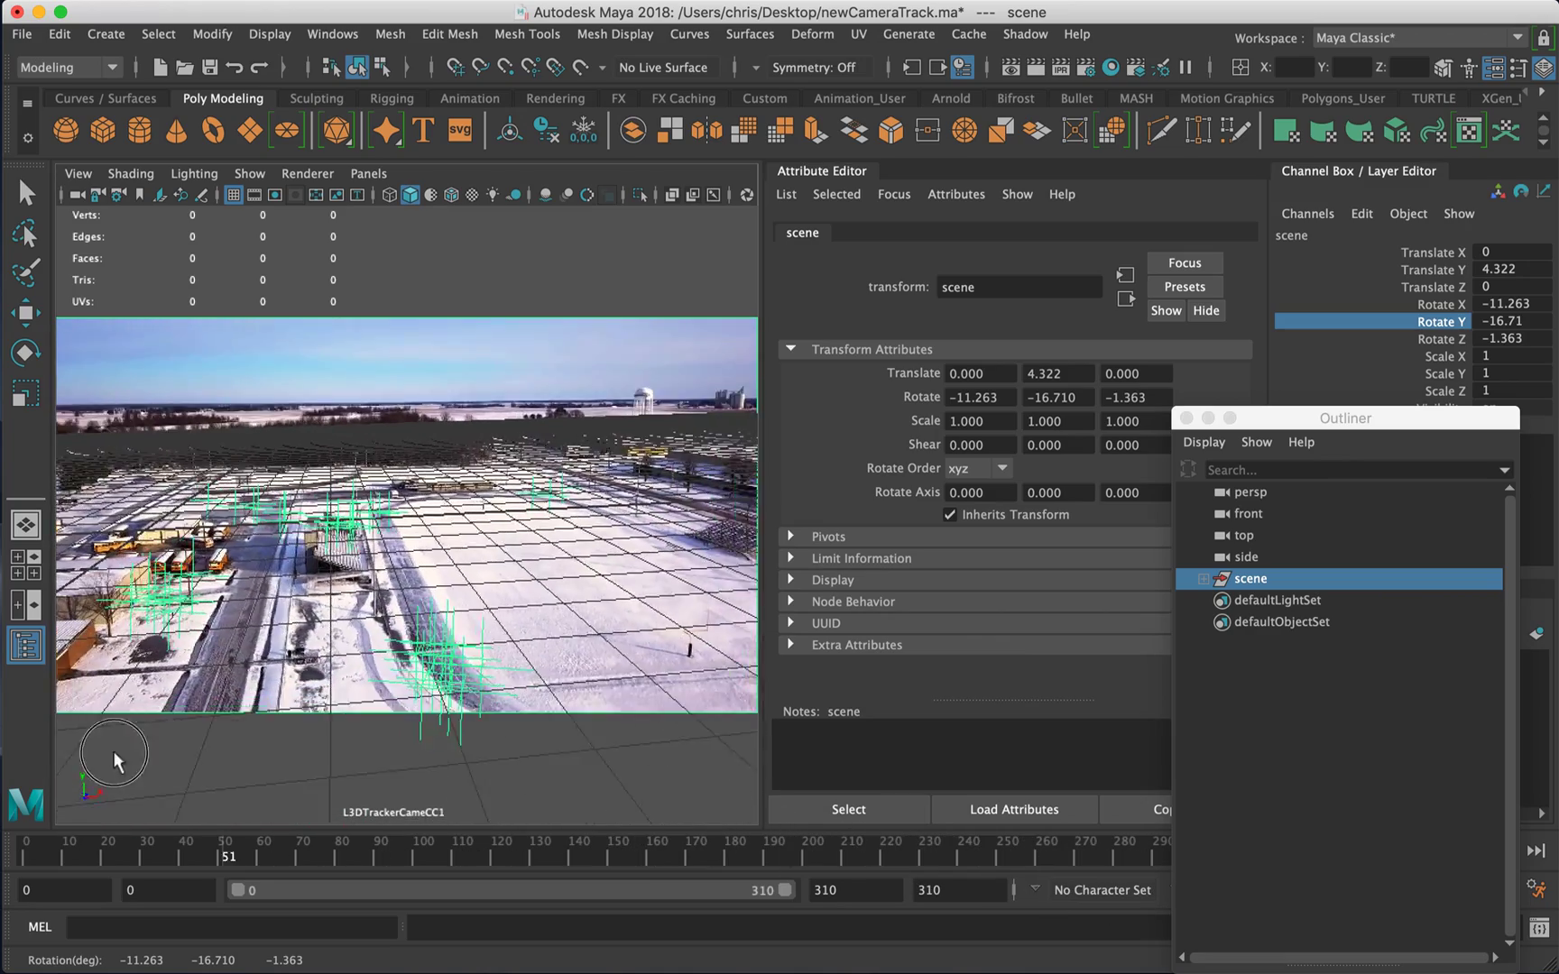
drag(843, 835, 36, 801)
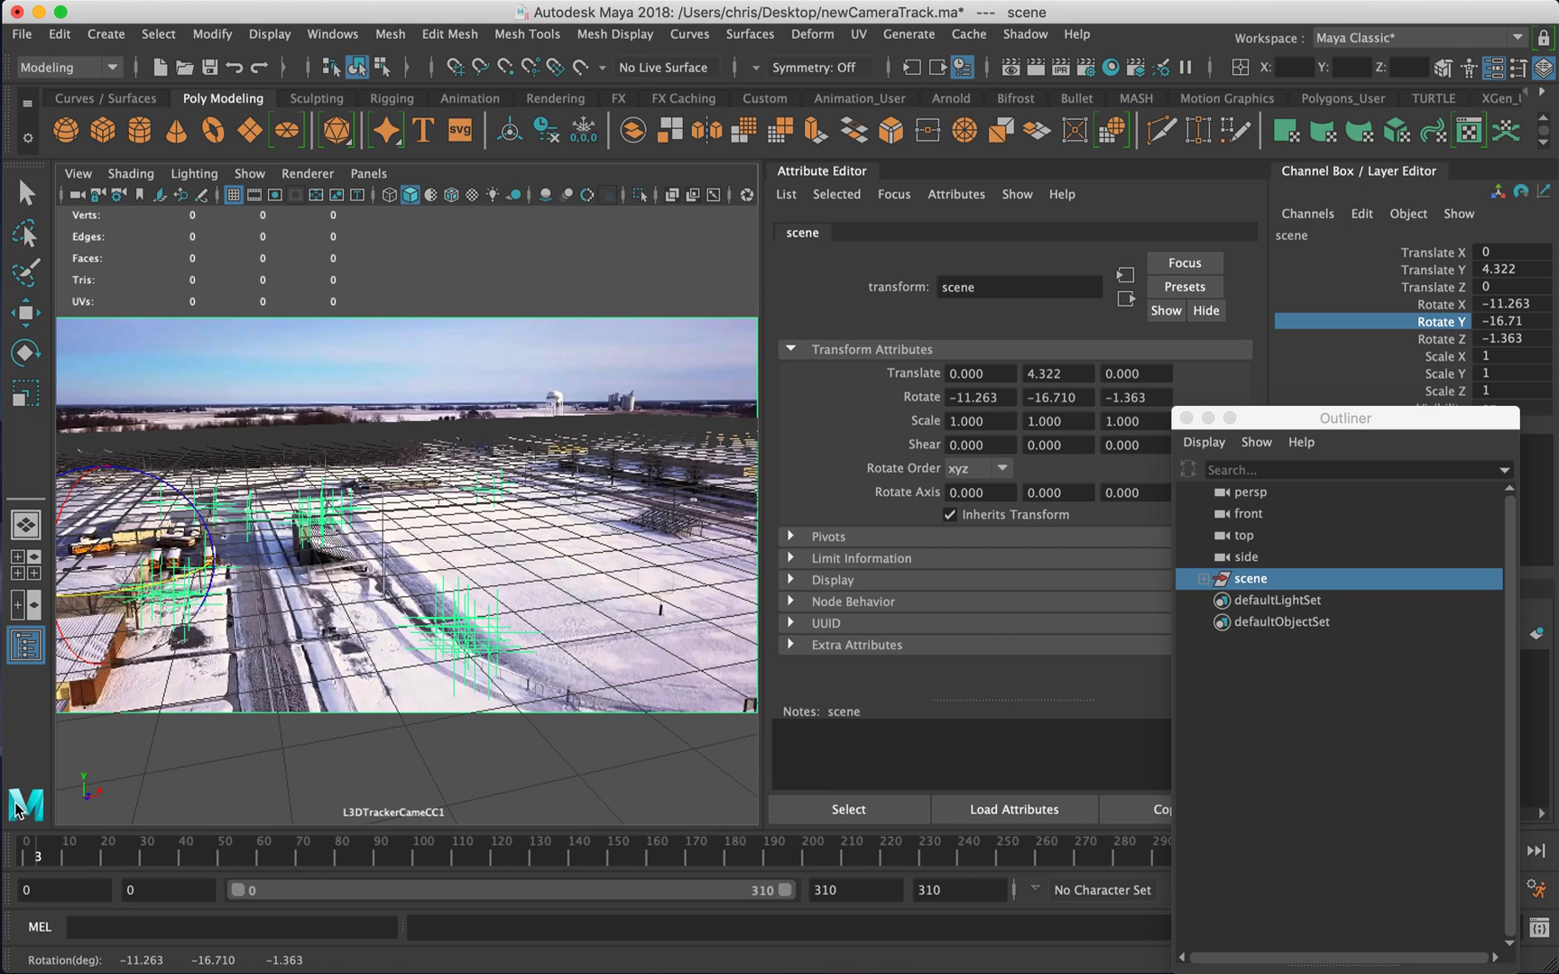
- Close the Outliner and scrub through the footage to check the track, returning to frame 0
click(297, 282)
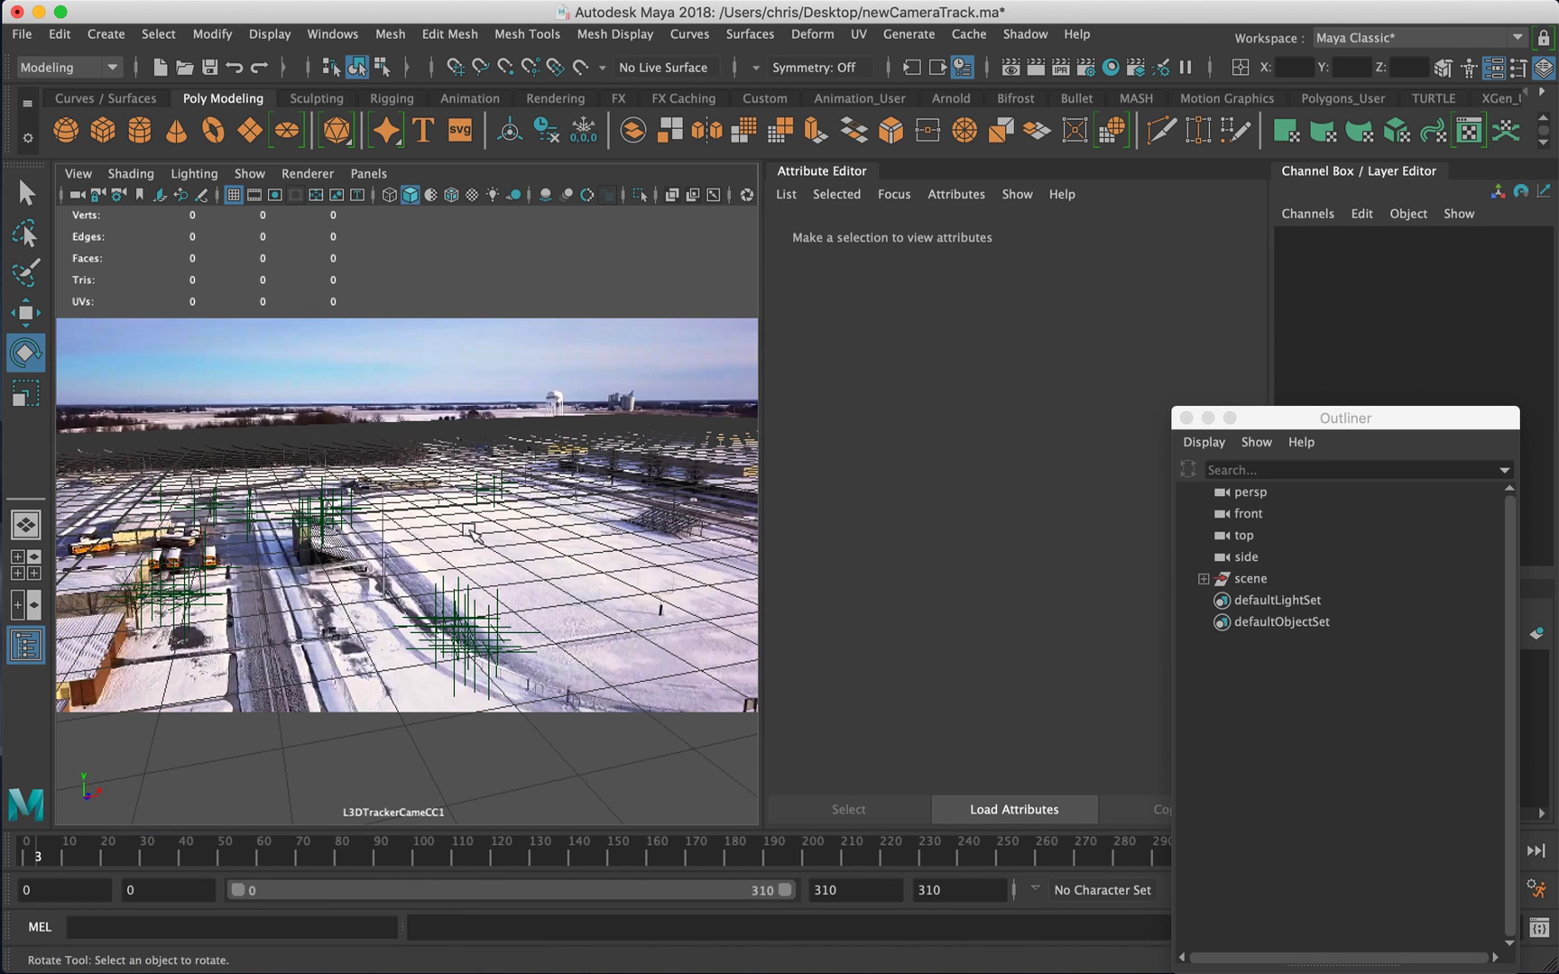
click(370, 642)
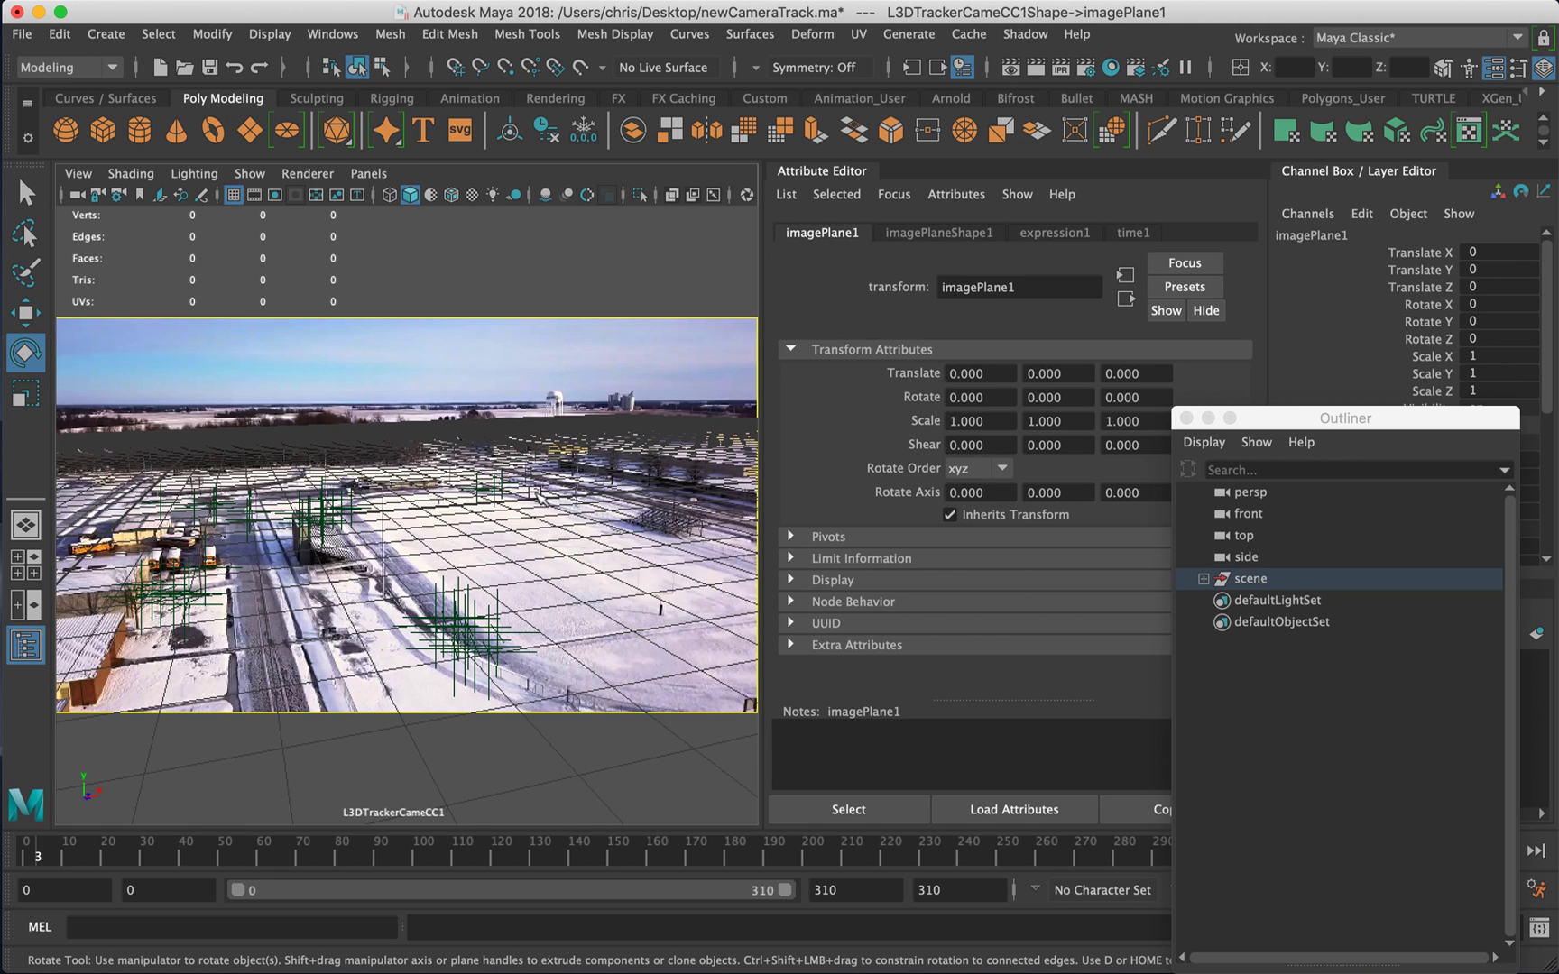
click(1186, 418)
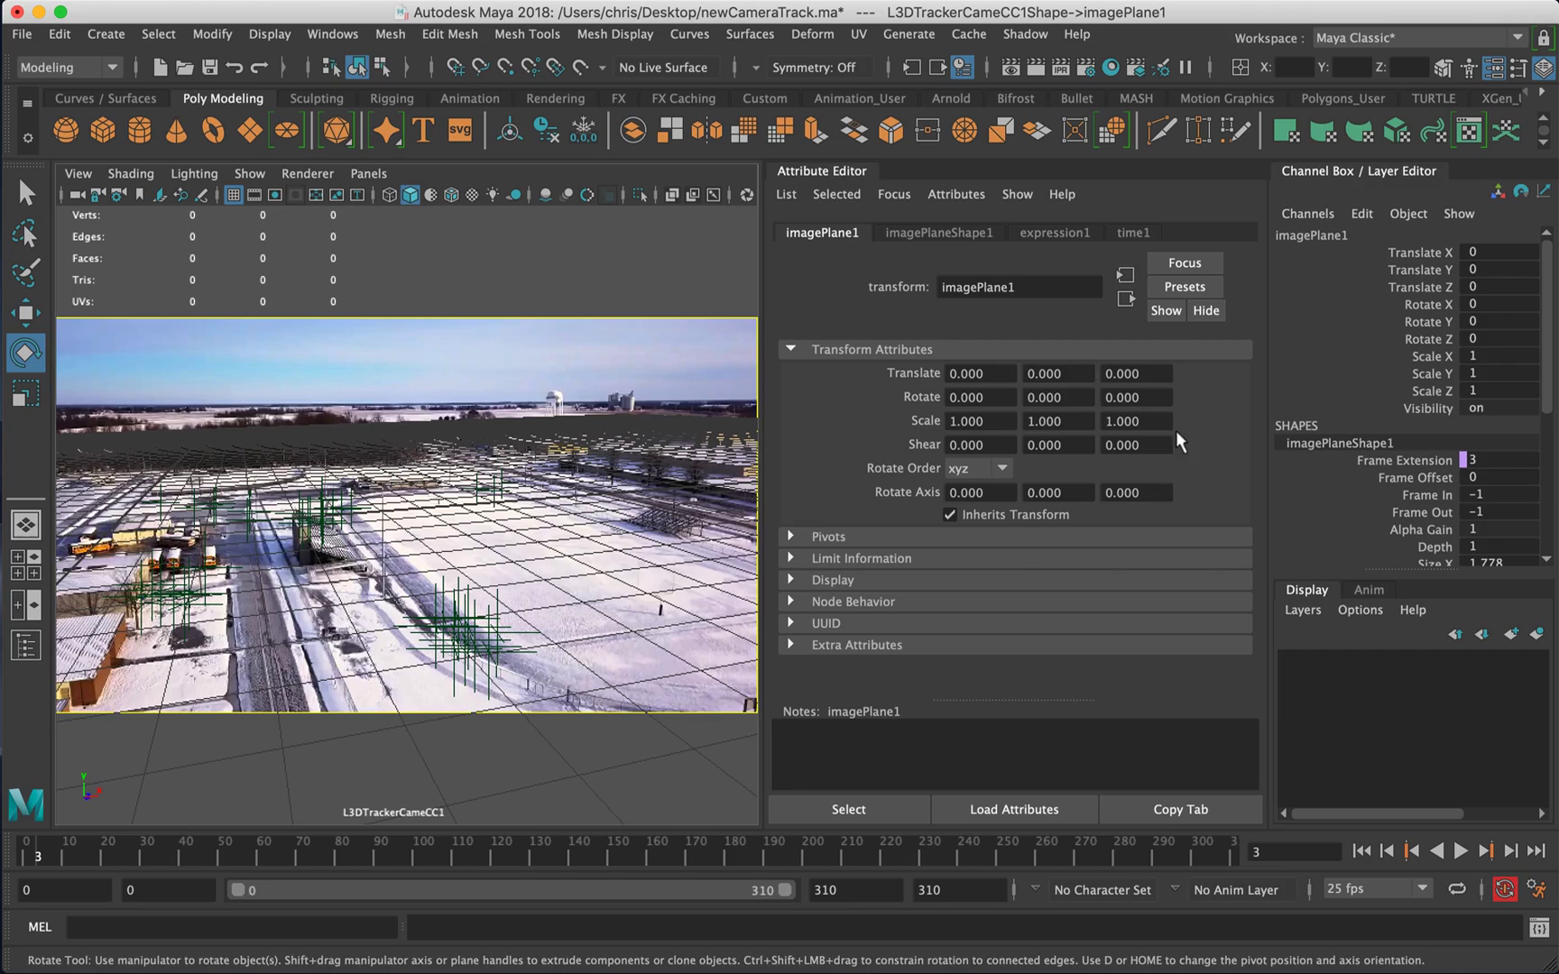
drag(1131, 846, 410, 799)
key(alt+shift+v)
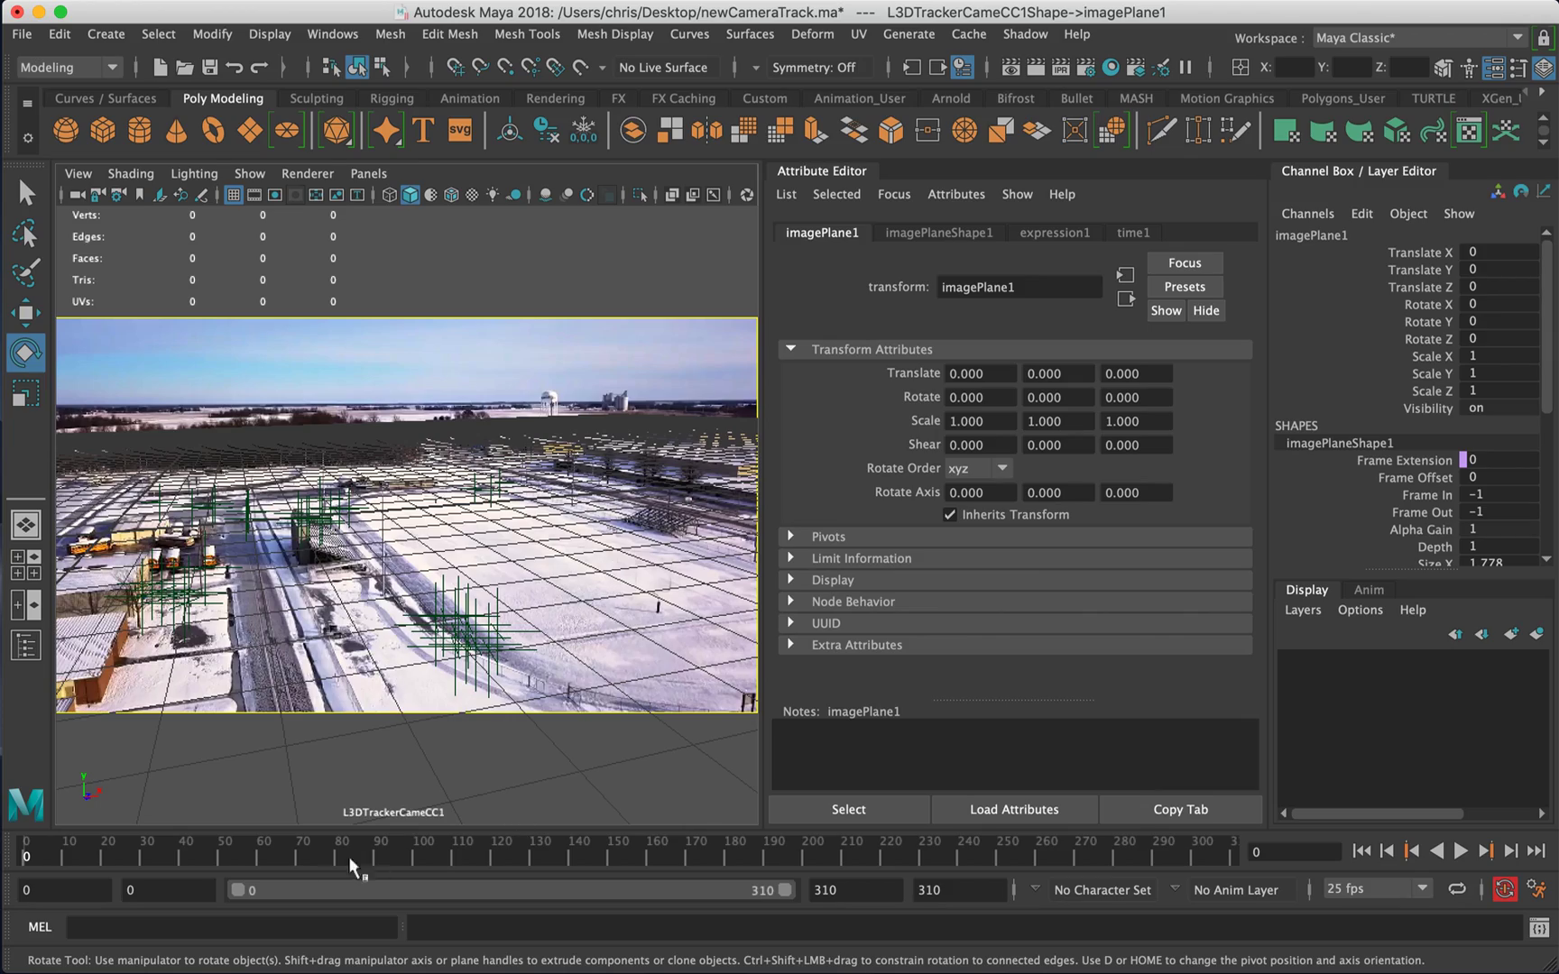
- Hide the ground grid in the tracked camera's view, keeping the timeline at frame 0
drag(27, 851, 5, 822)
click(250, 173)
click(308, 872)
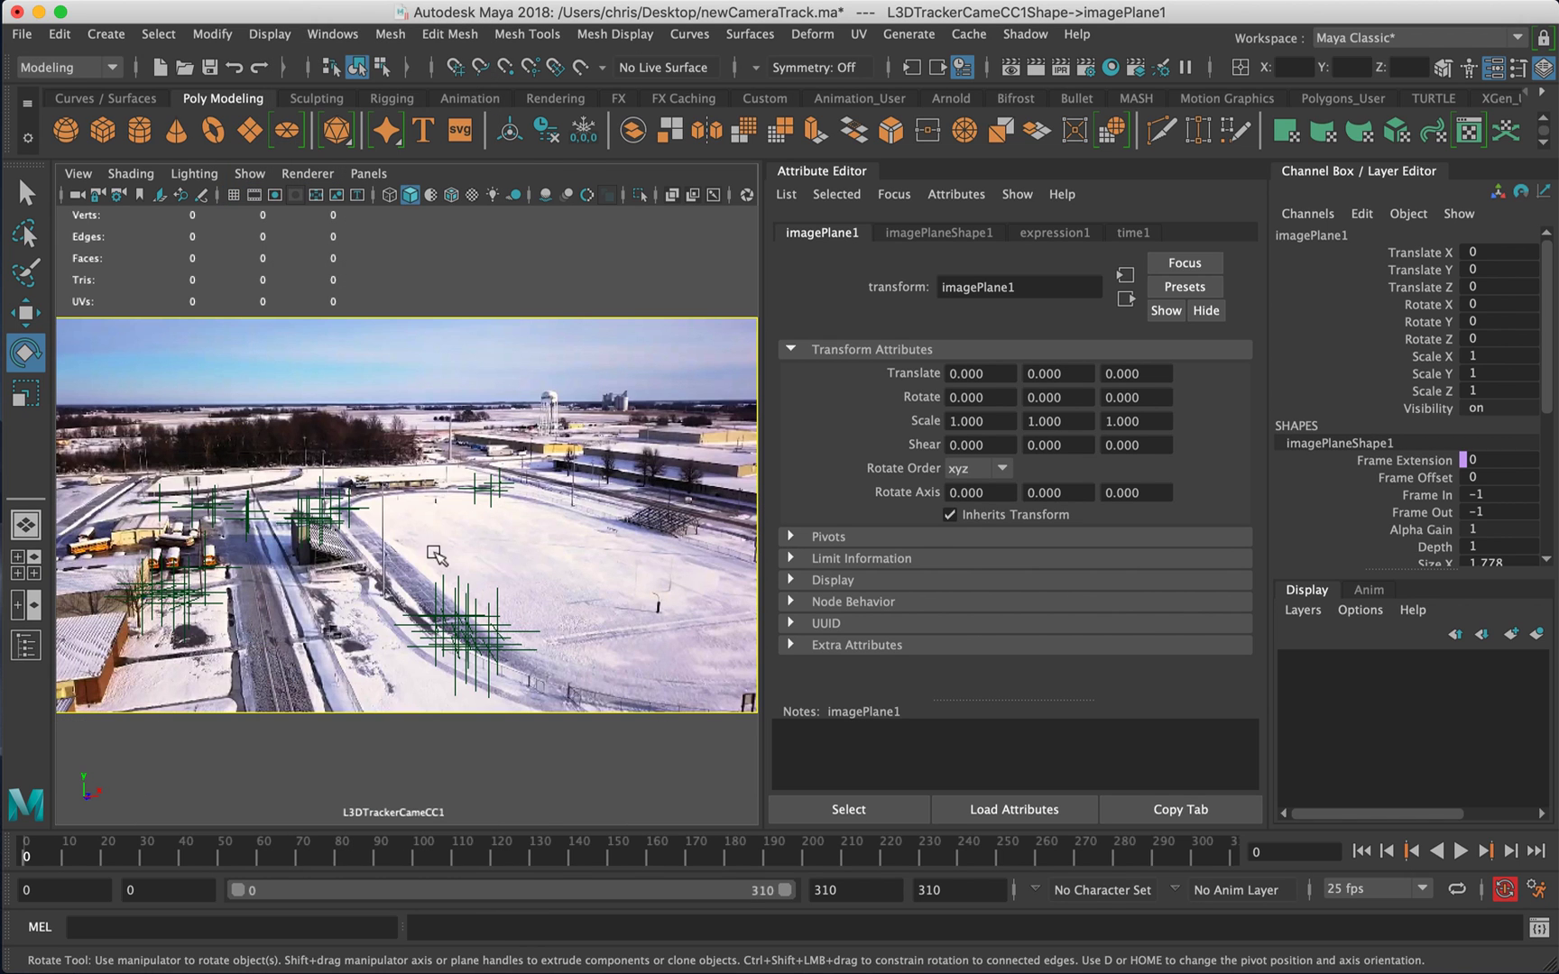